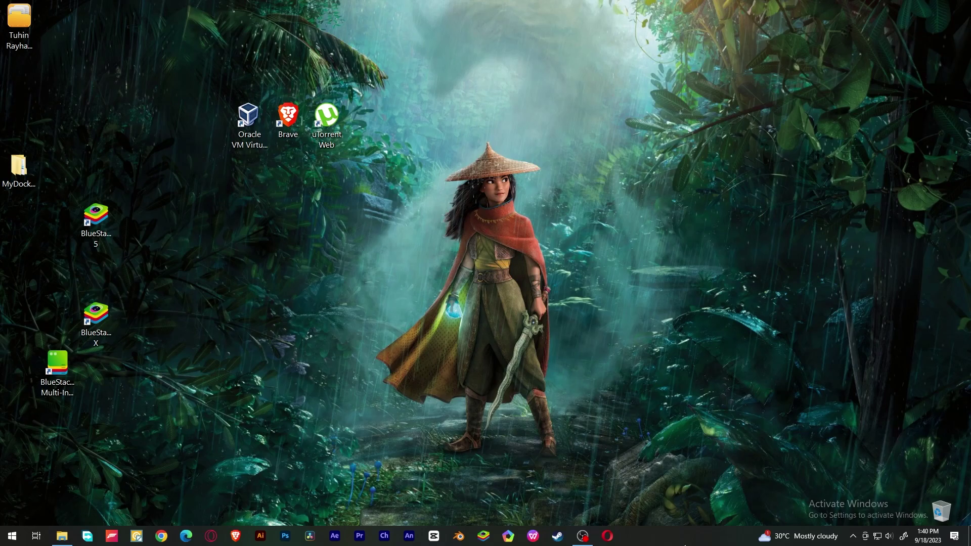
Step: In a private Opera window, search 'MYDOC FINEDER GITH HUB' and open the MyDockFinder GitHub repository
left_click(608, 535)
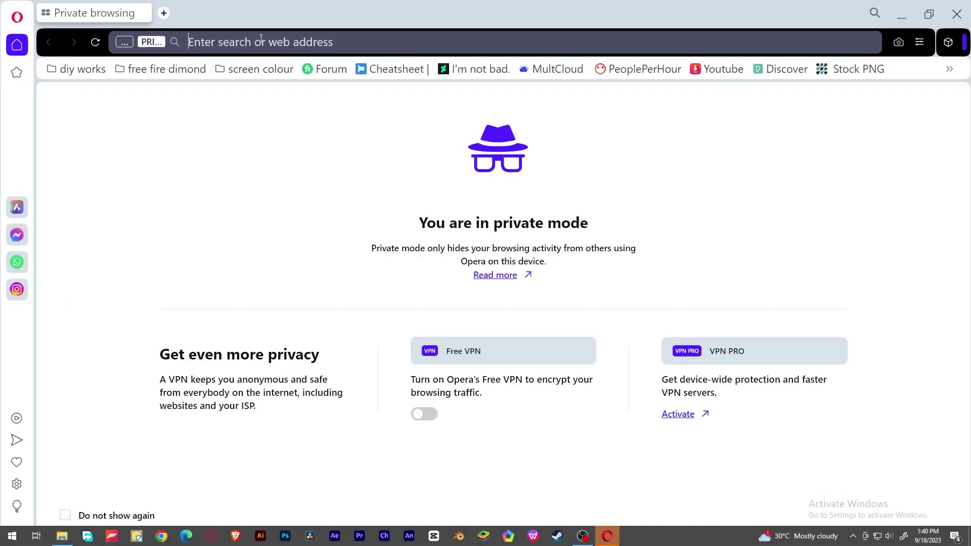
type("MYDOC")
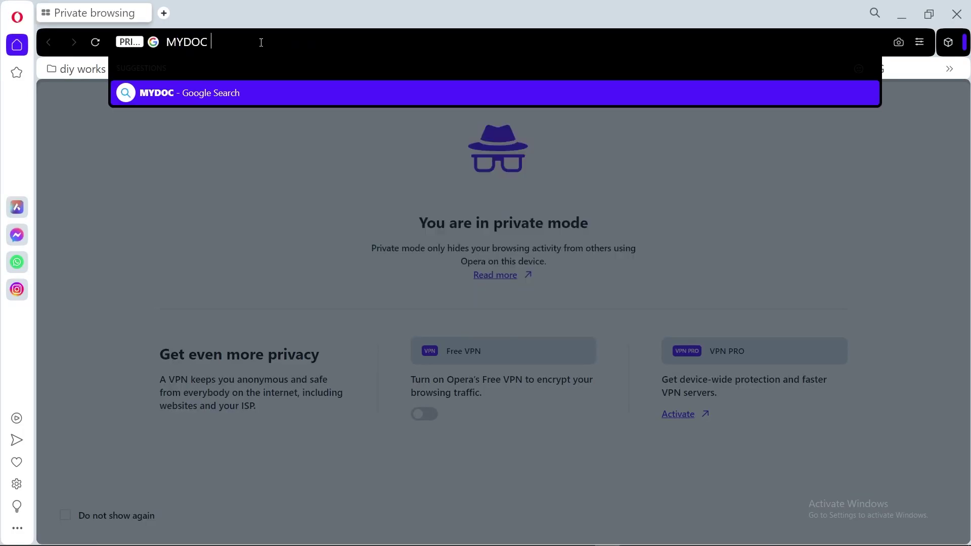
type(" FINEDER GITH")
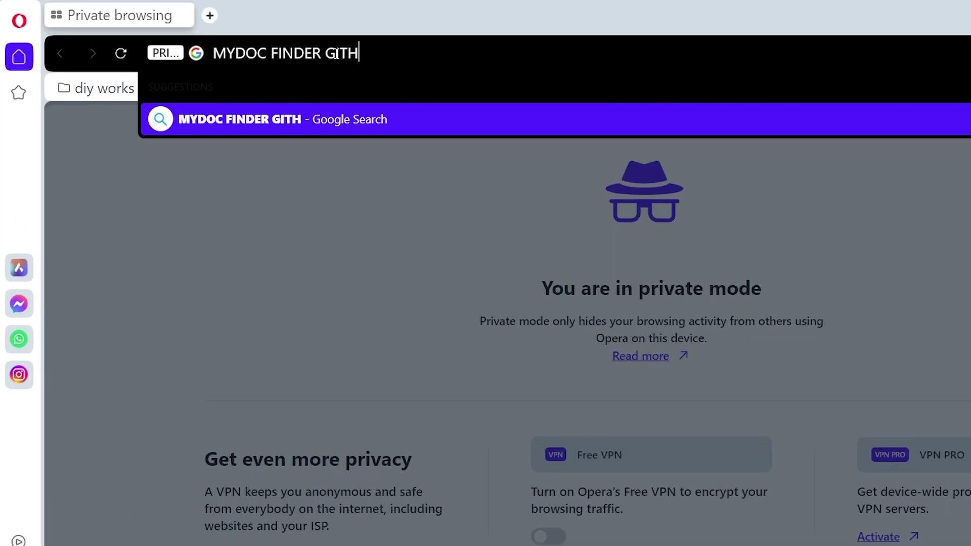
type(" HUB")
key("Return")
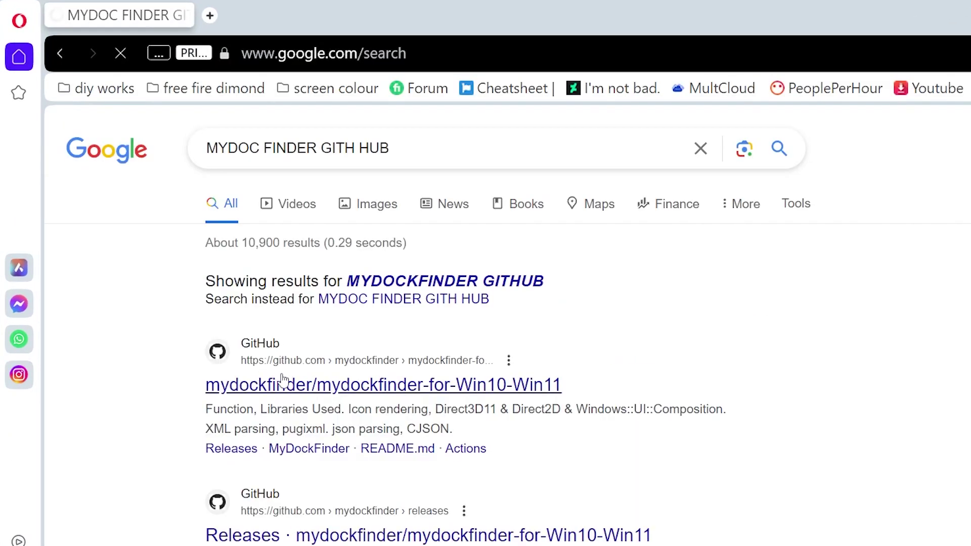
left_click(283, 379)
scroll(196, 341, "down", 1)
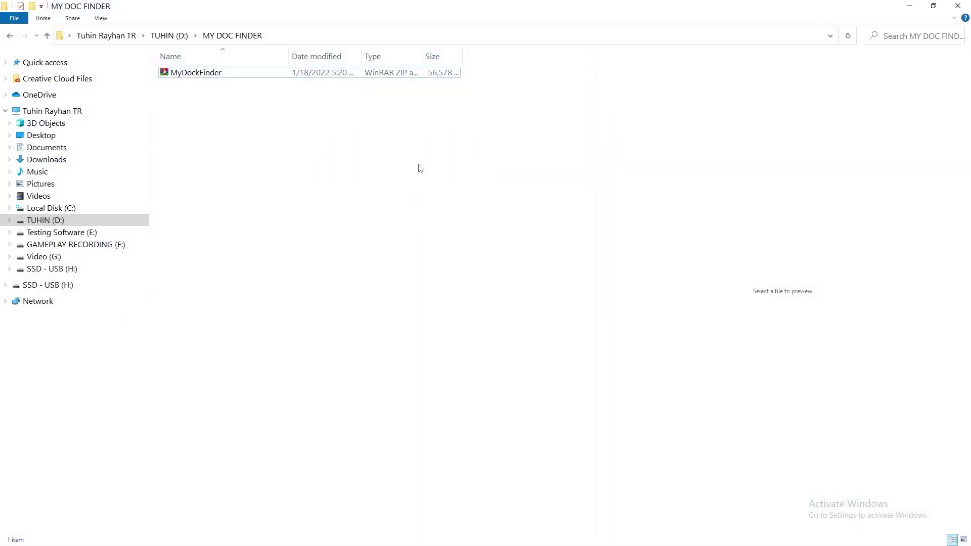
Step: Search the Steam store for MyDockFinder and open its $4.99 store page
left_click(212, 74)
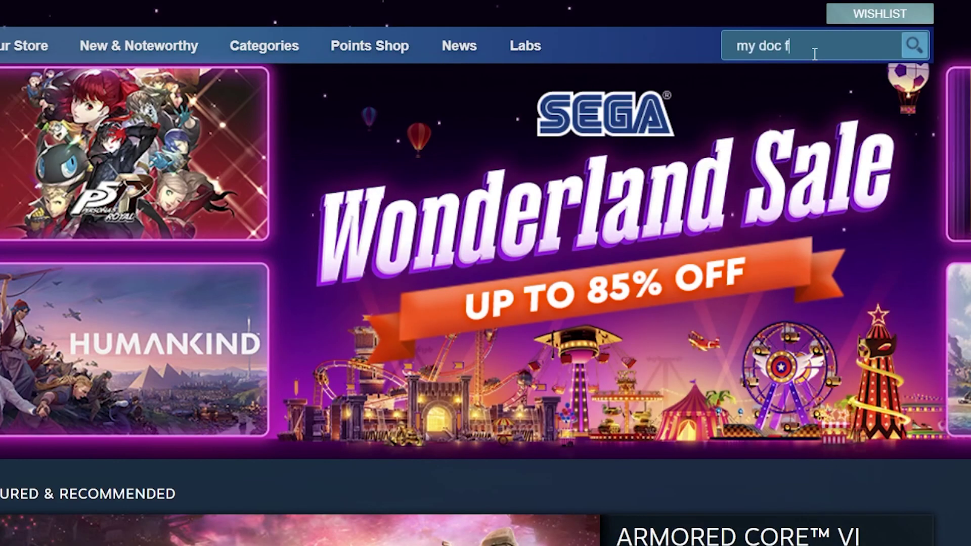
type("ind")
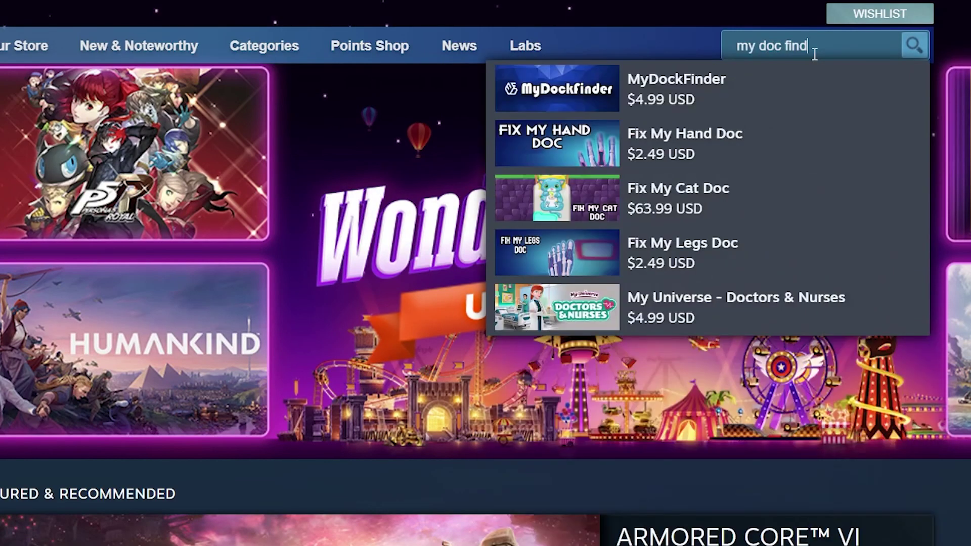
type("er")
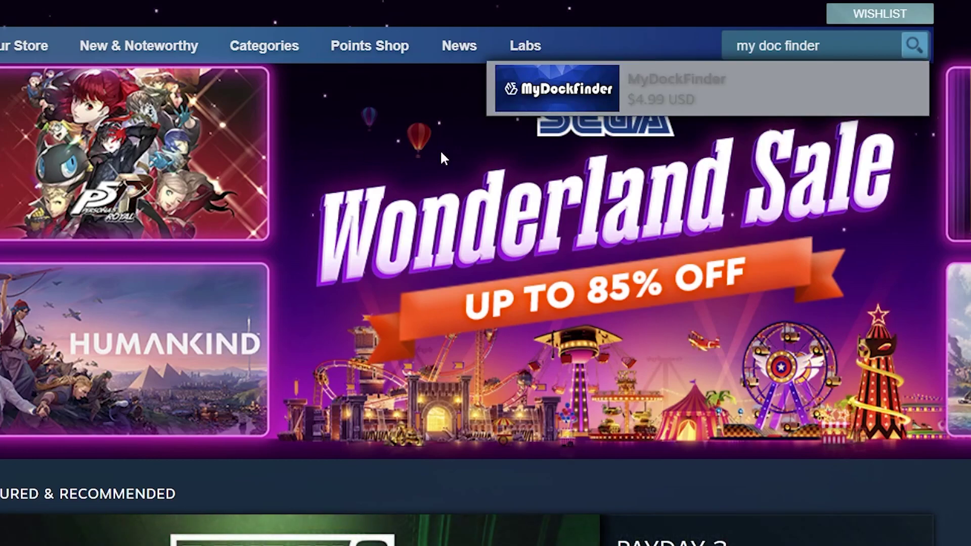
left_click(602, 104)
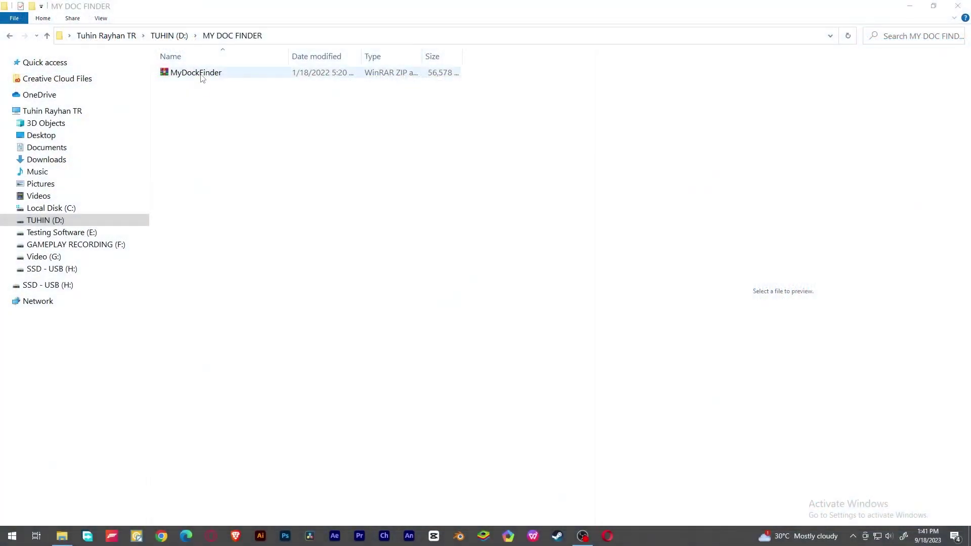
Step: Extract the MyDockFinder zip archive into a MyDockFinder folder
left_click(201, 76)
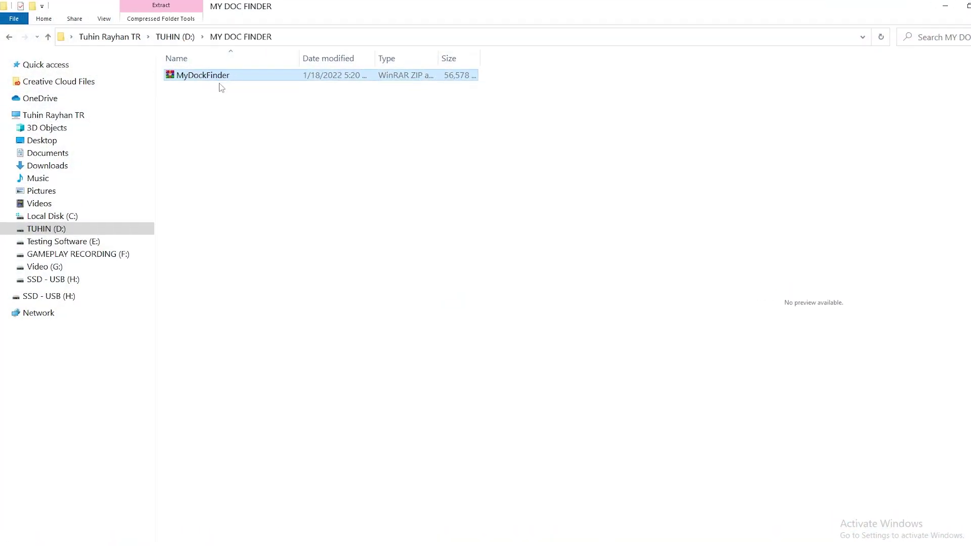
right_click(207, 75)
left_click(134, 156)
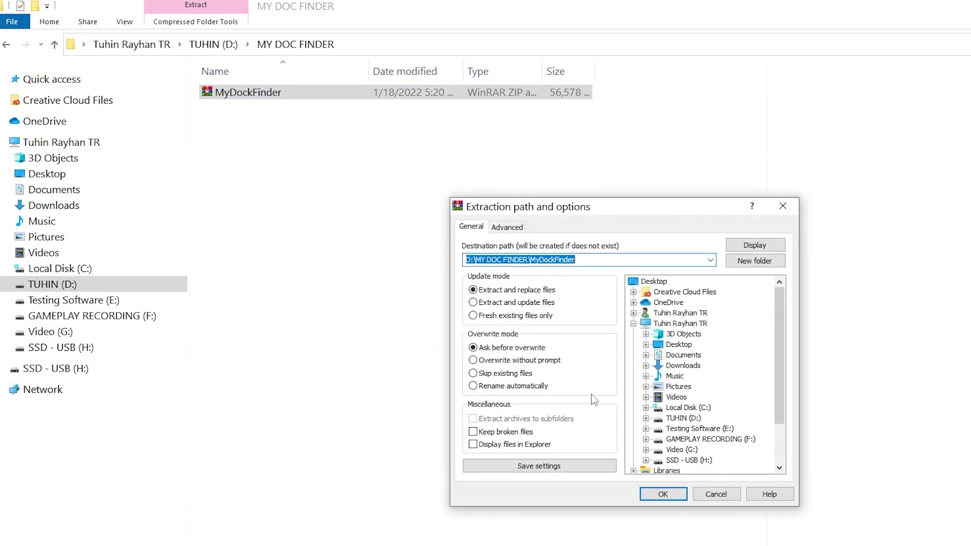
left_click(653, 495)
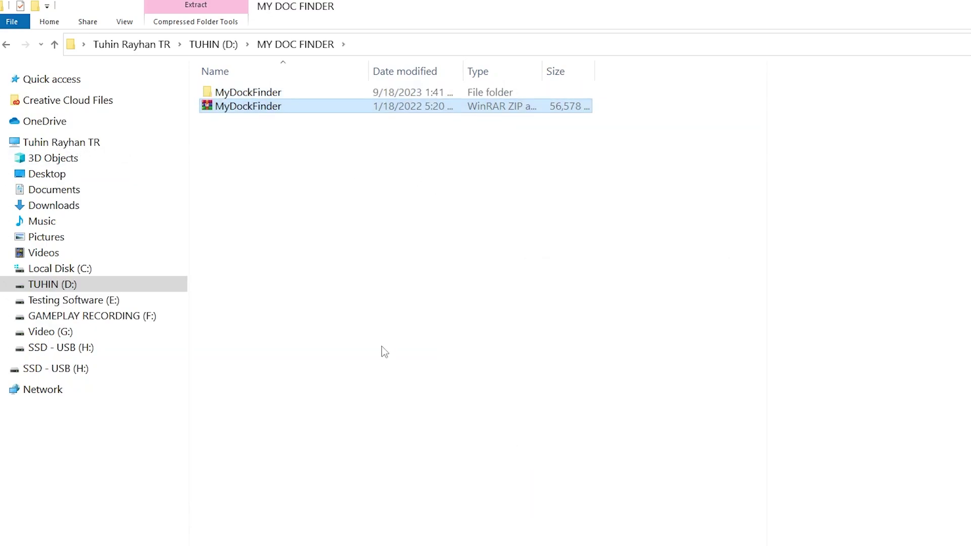
Step: Run Dock_64 from the extracted MyDockFinder > MyDock folder
double_click(273, 92)
left_click(274, 91)
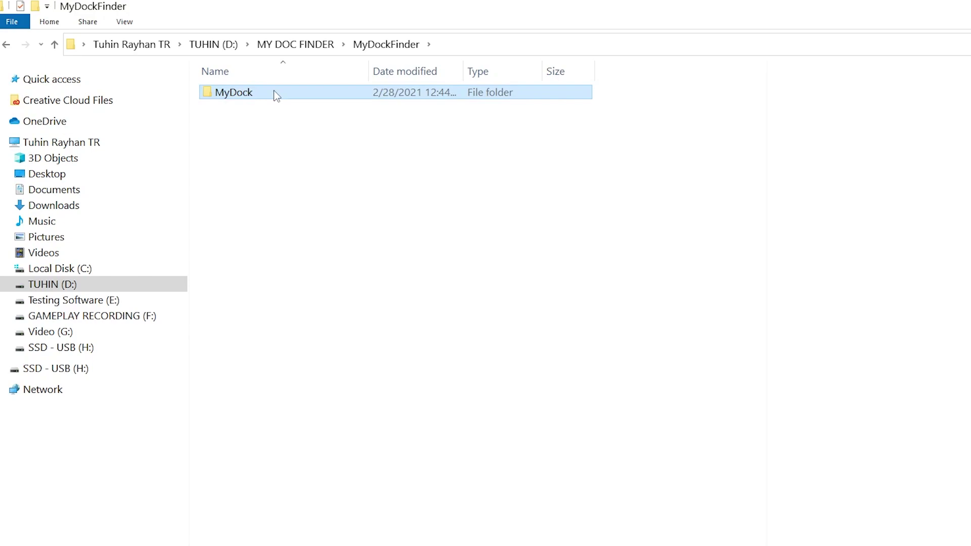
double_click(274, 92)
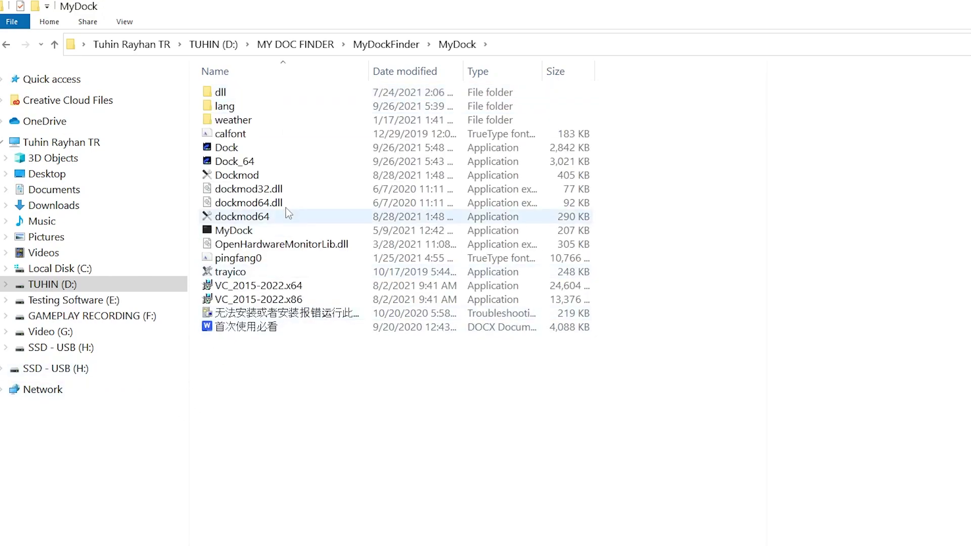
left_click(227, 163)
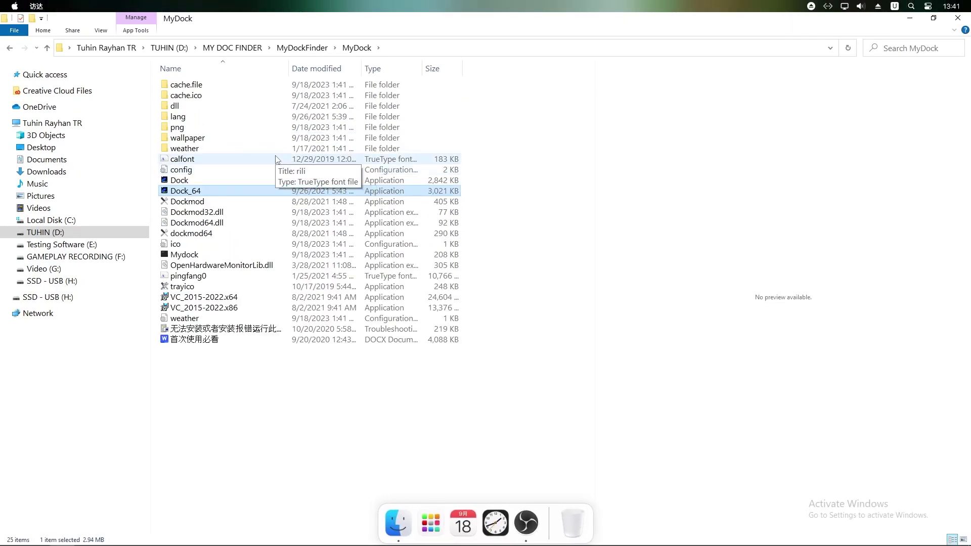
Step: Set MyDockFinder's display language to English in 偏好设置 and acknowledge the restart notice
left_click(910, 22)
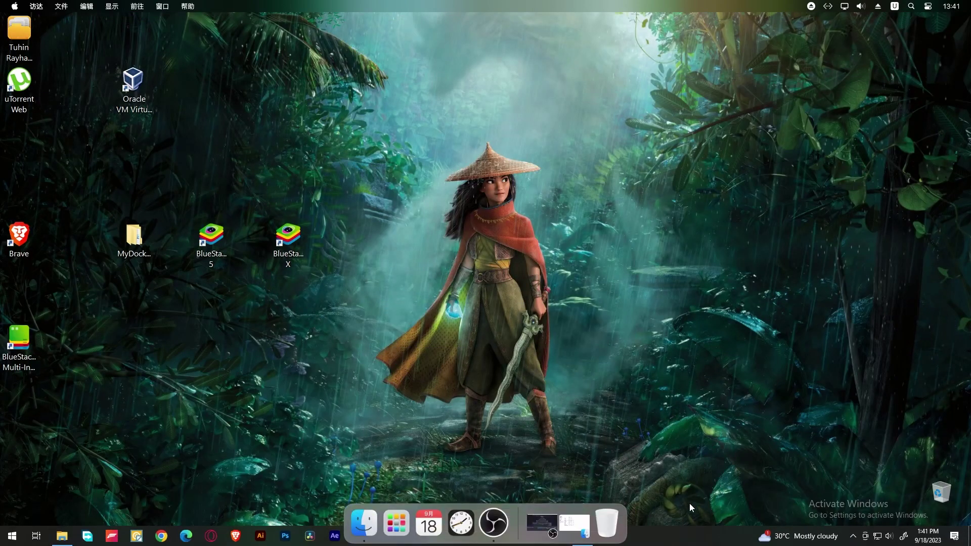
right_click(520, 527)
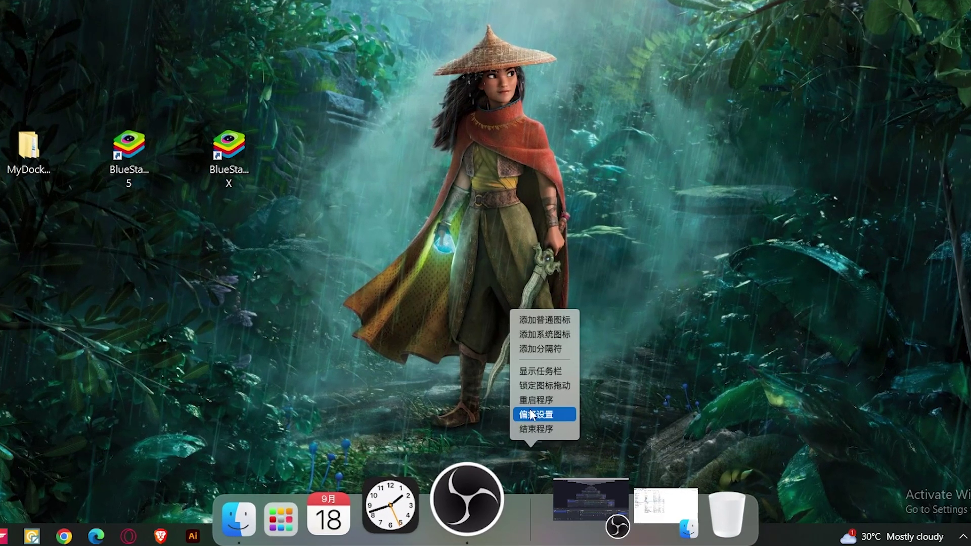
left_click(524, 442)
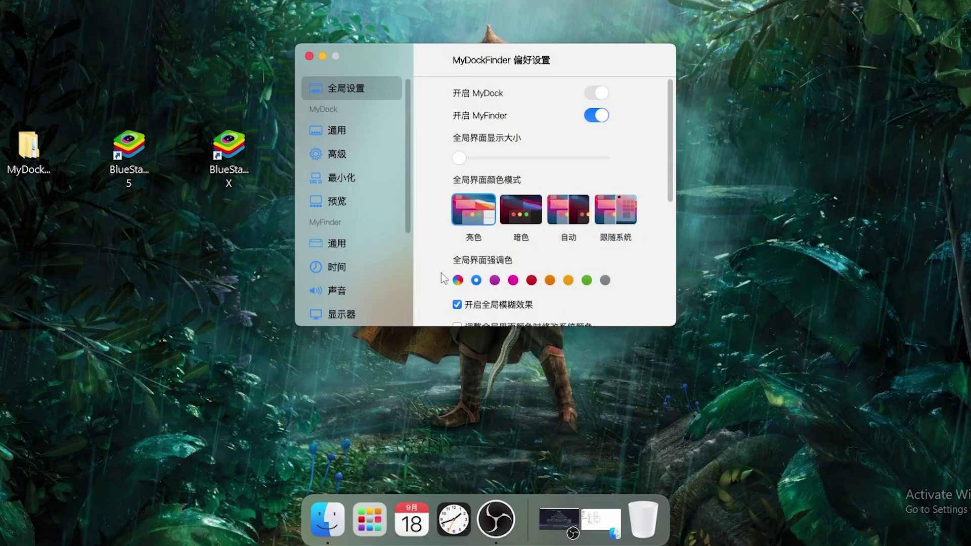
scroll(556, 187, "down", 5)
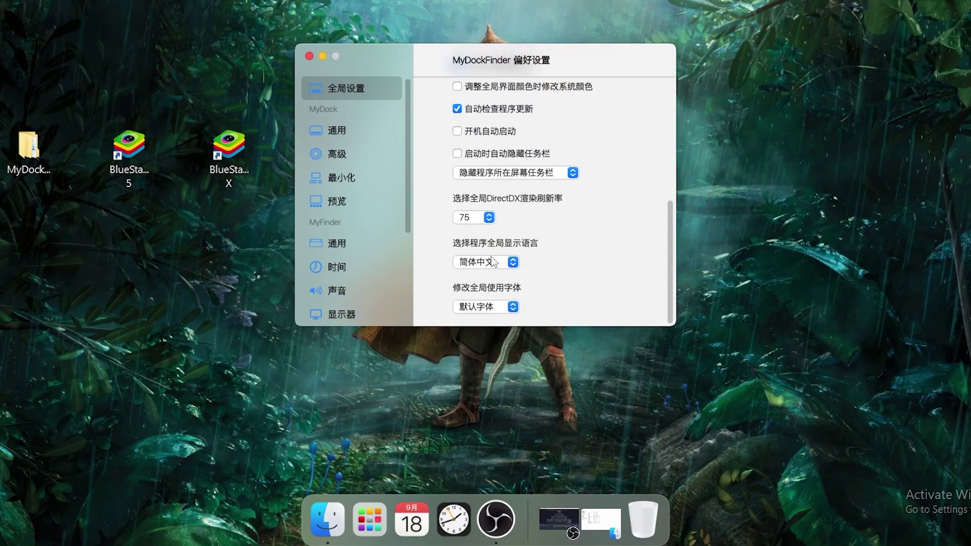
left_click(493, 260)
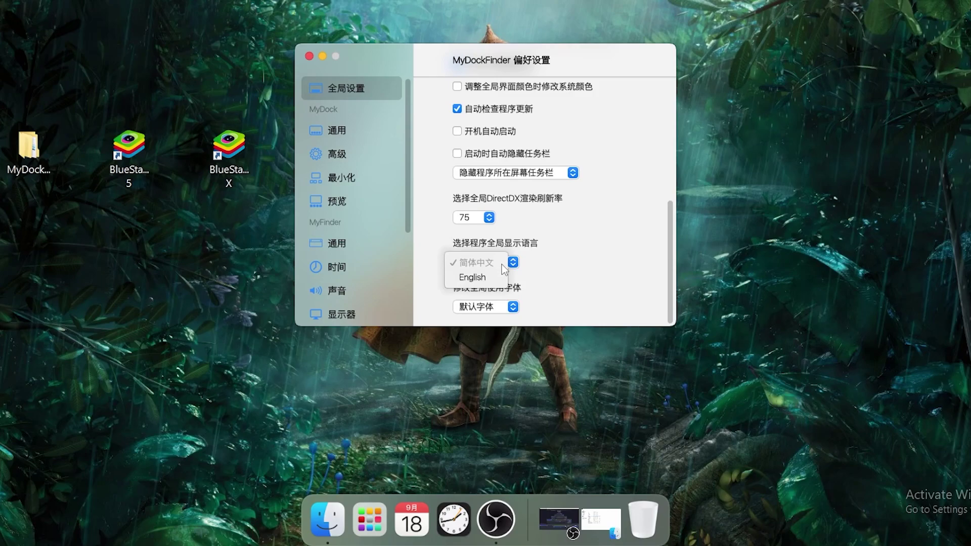
left_click(466, 278)
left_click(498, 235)
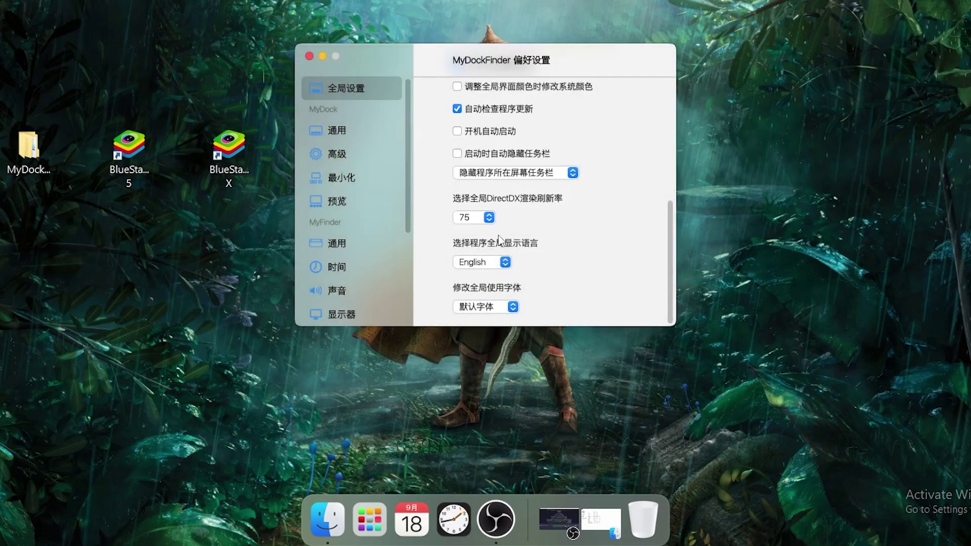
Step: Close and reopen MyDockFinder Preferences so they display in English
left_click(308, 56)
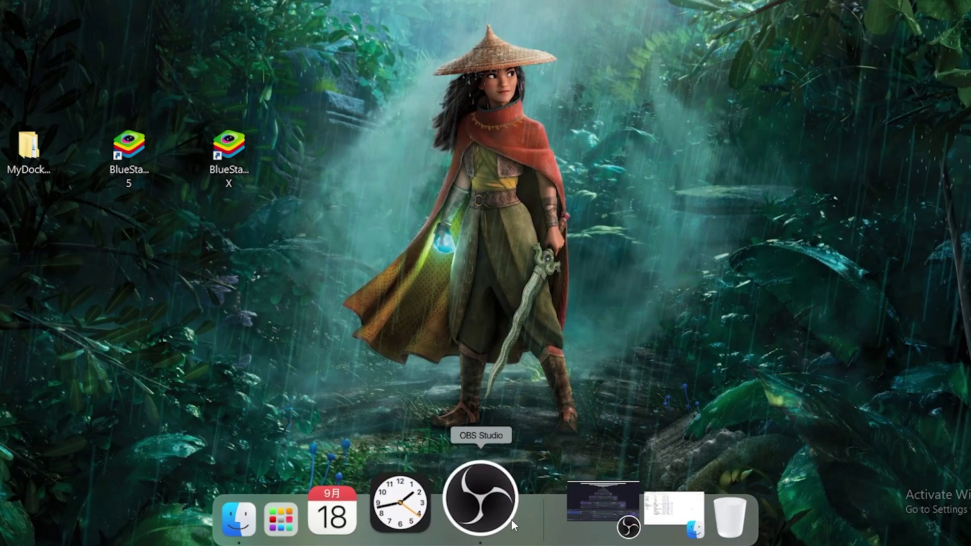
right_click(527, 526)
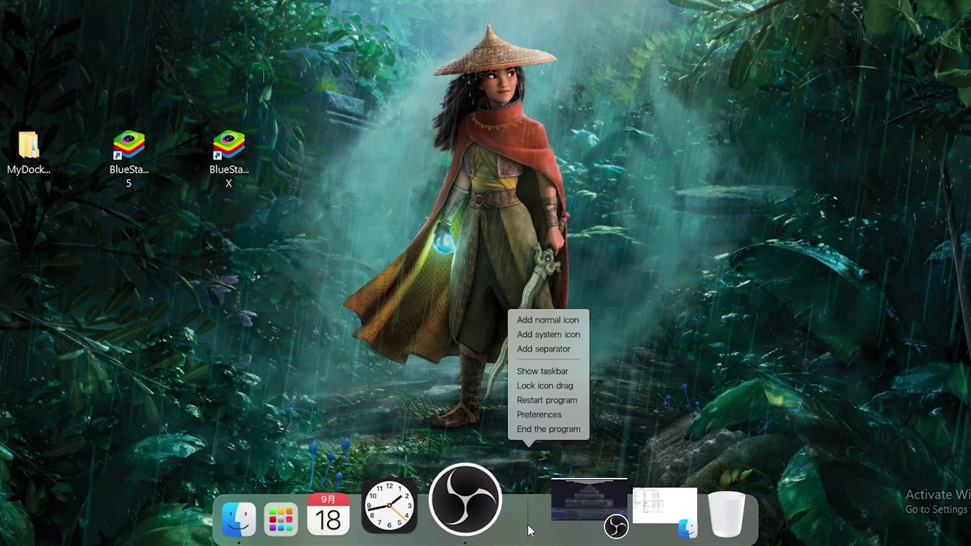
left_click(539, 415)
scroll(553, 256, "down", 5)
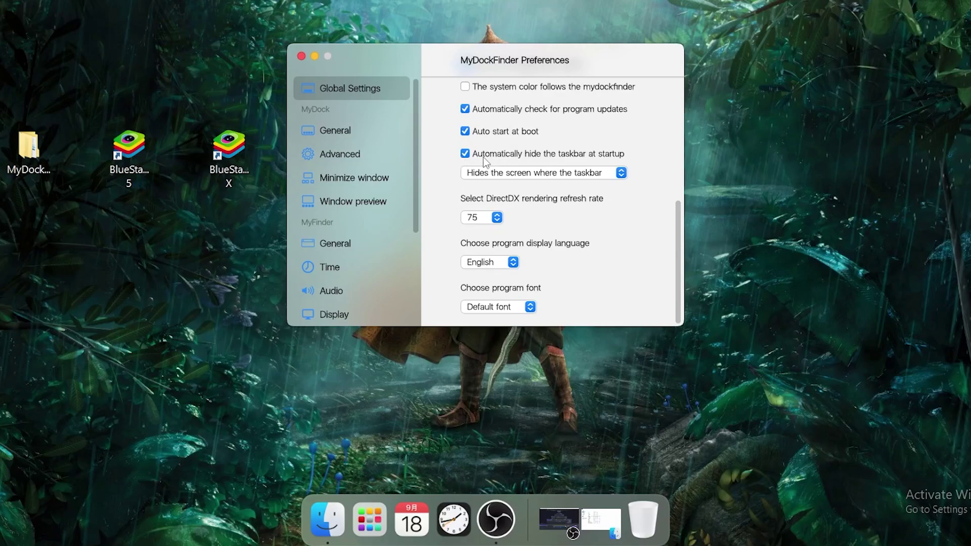
Step: Shrink the dock icons, adjust magnified size and spread icons to maximum spacing
scroll(542, 207, "up", 5)
left_click(339, 129)
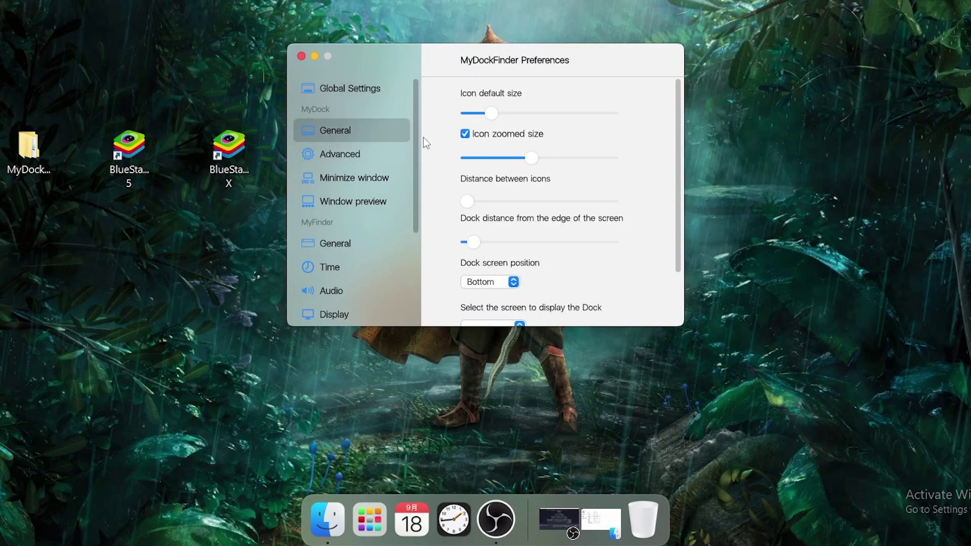
left_click_drag(491, 114, 482, 116)
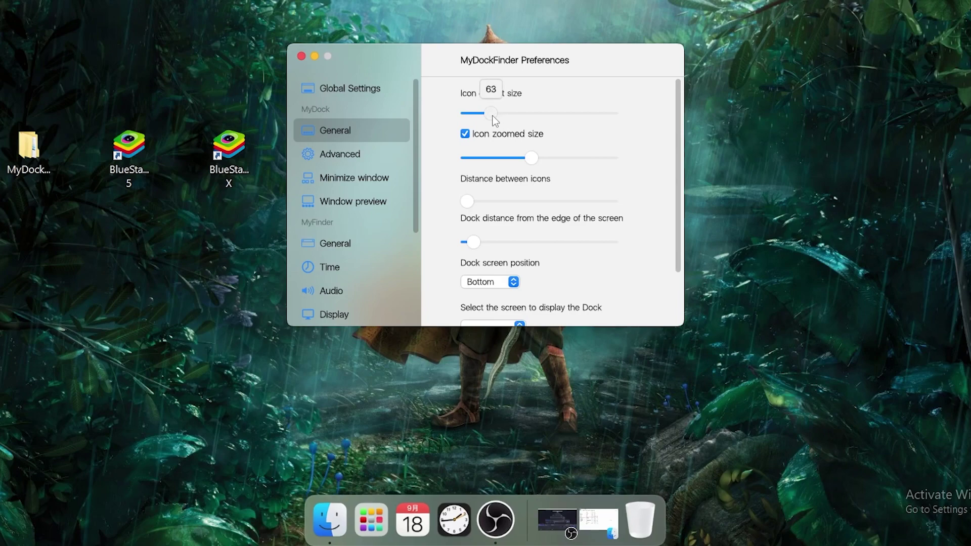
left_click_drag(536, 163, 496, 169)
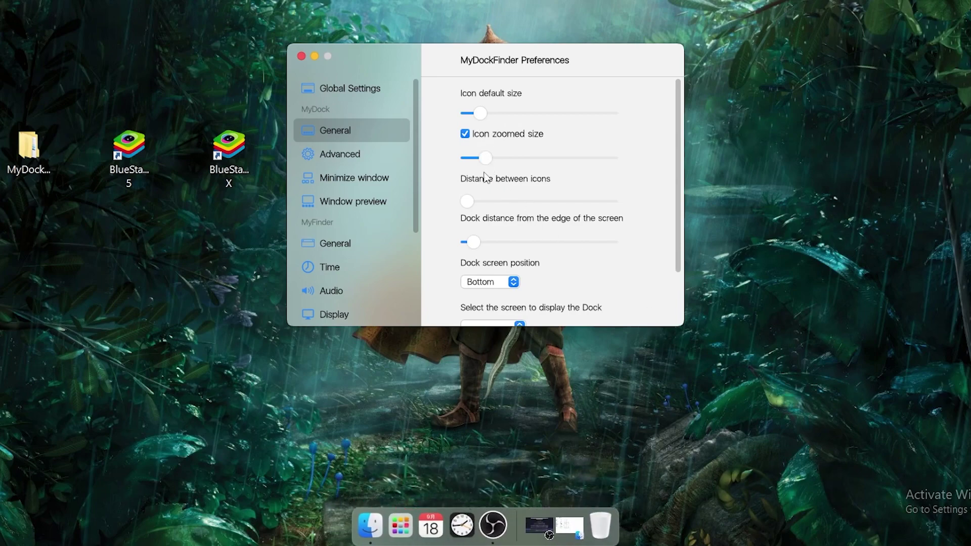
left_click_drag(467, 201, 758, 218)
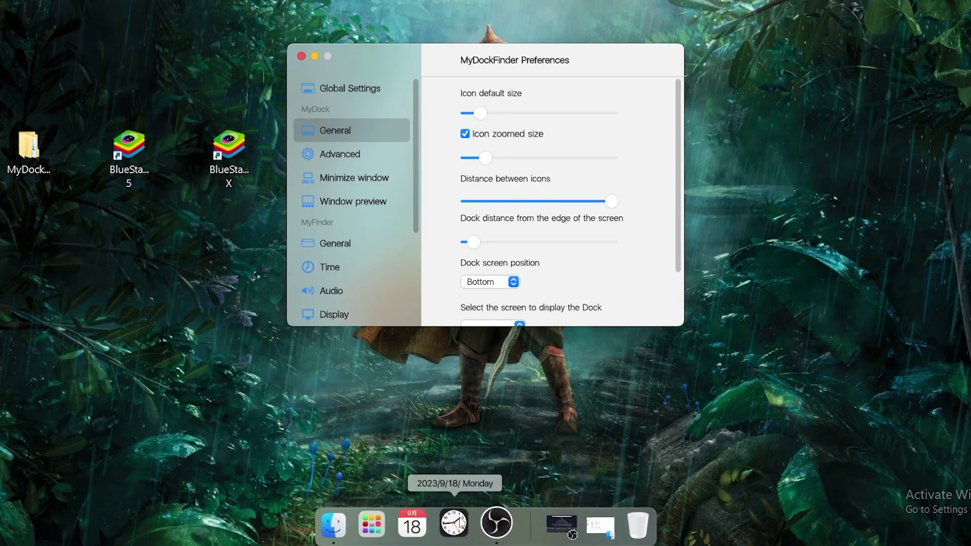
left_click_drag(485, 157, 496, 157)
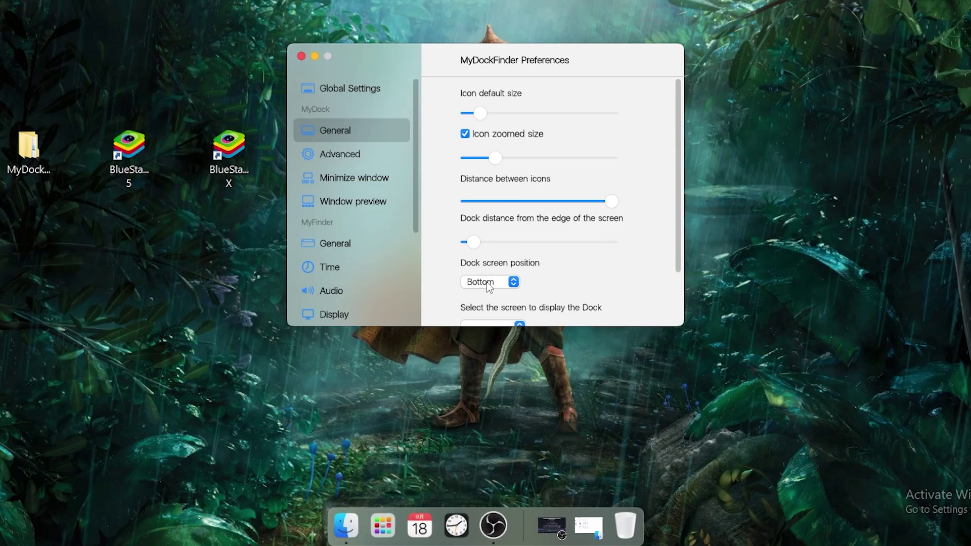
Step: Set the dock screen position to Right
left_click(488, 286)
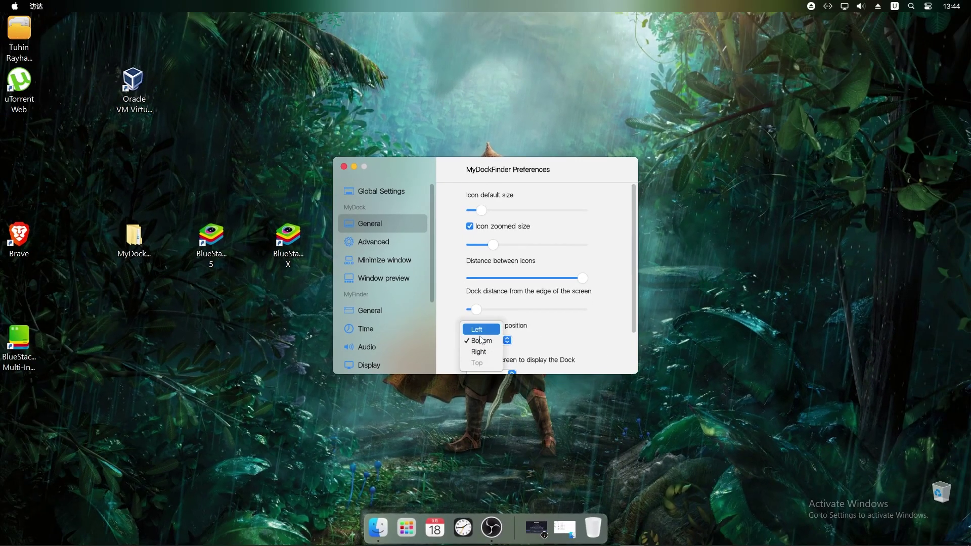
left_click(479, 352)
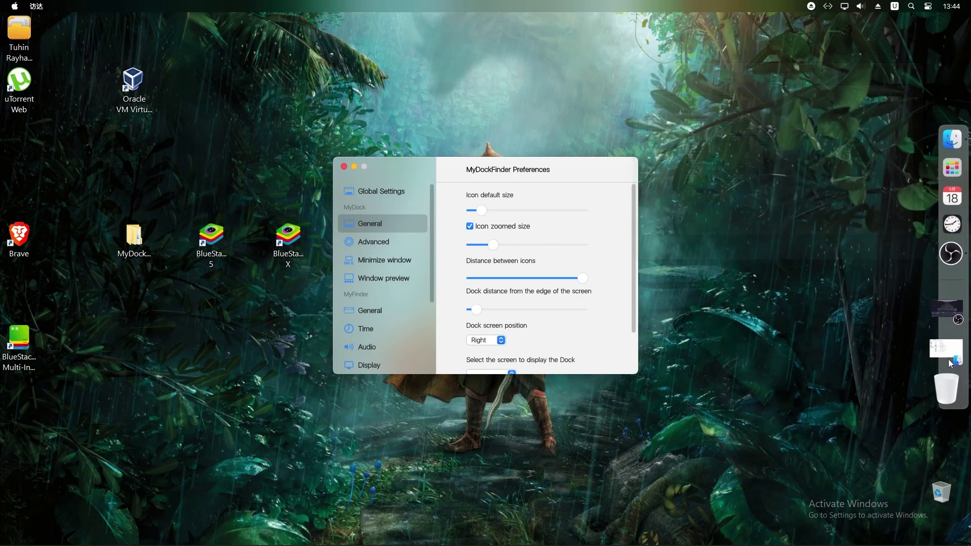
left_click(484, 344)
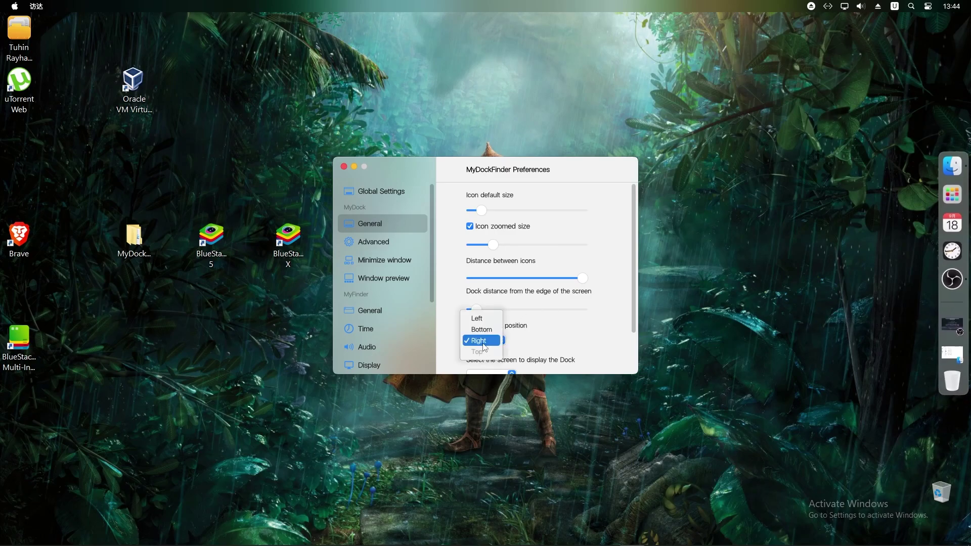
Step: Keep the dock position on Right and move to the MyFinder General settings
left_click(477, 318)
left_click(374, 310)
scroll(378, 290, "down", 2)
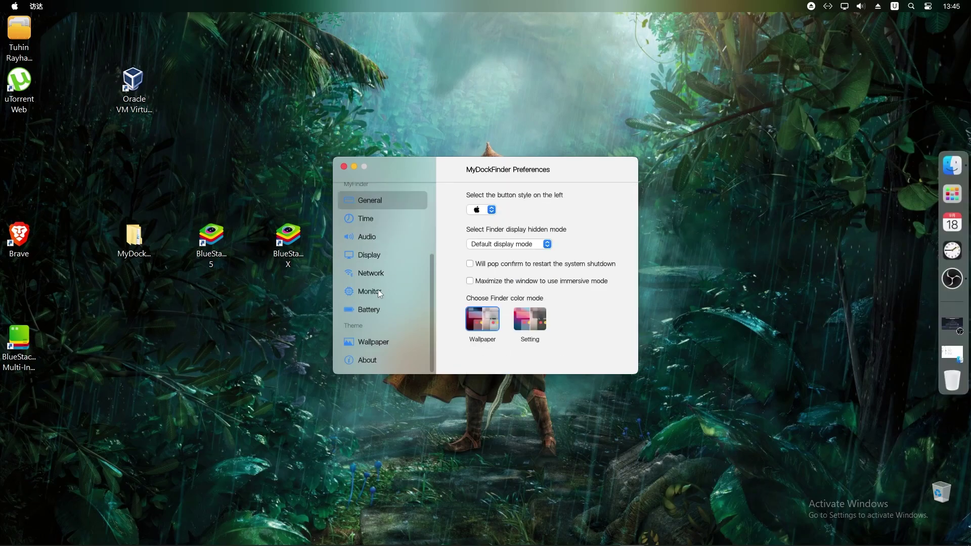
Step: In the Monitor settings, show CPU usage as a bar and enable the core temperature readout
left_click(376, 290)
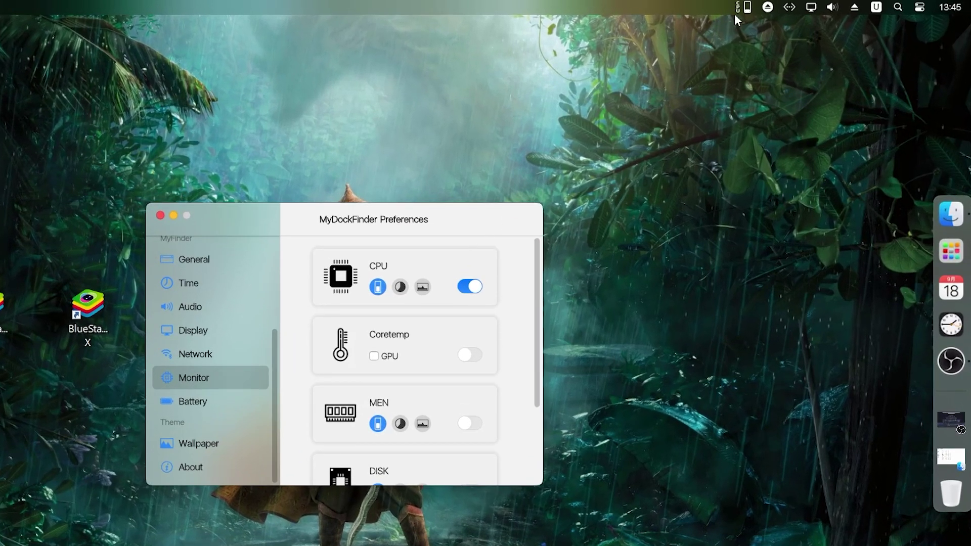
left_click(423, 286)
left_click(378, 287)
left_click(464, 355)
scroll(434, 394, "down", 3)
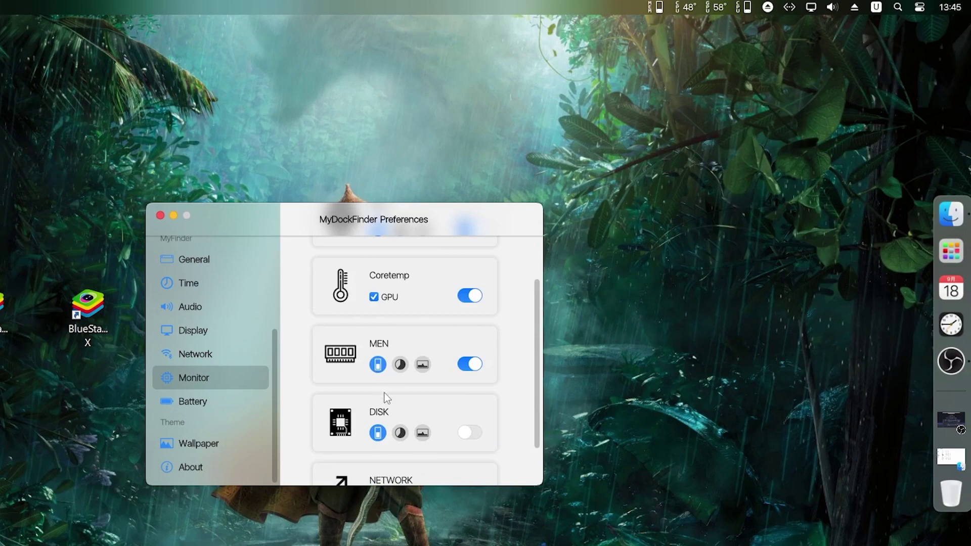
scroll(477, 354, "down", 2)
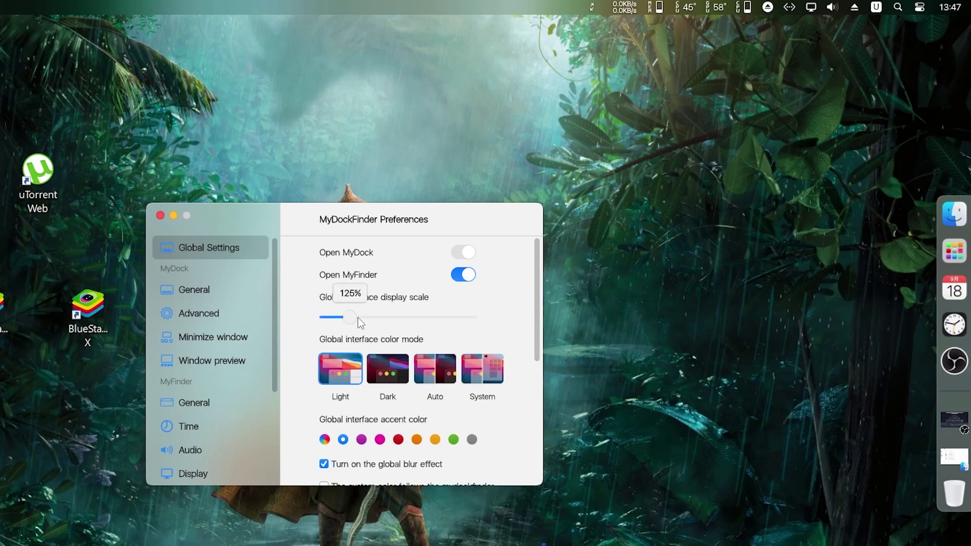
Step: Drag the global interface display scale higher, dismissing each restart warning with Ok
left_click(373, 318)
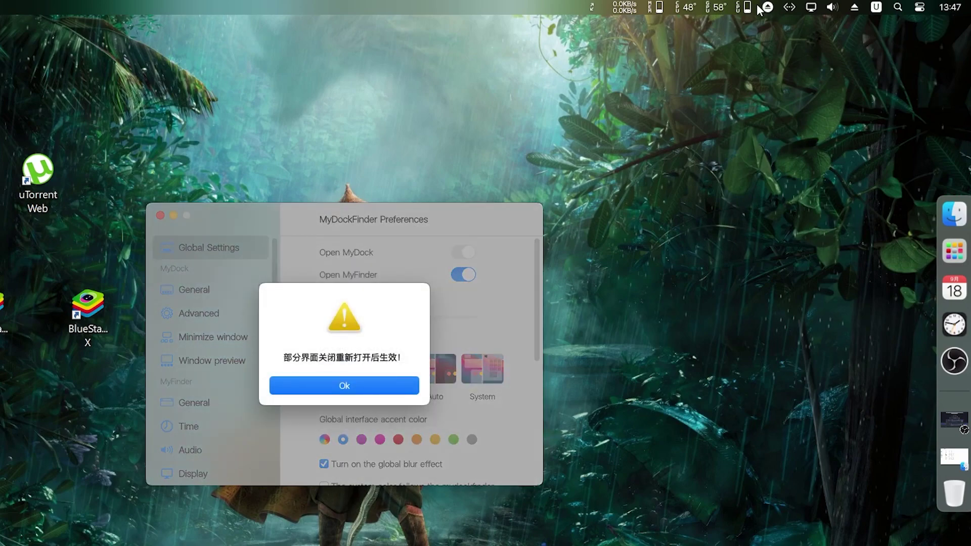
left_click(309, 387)
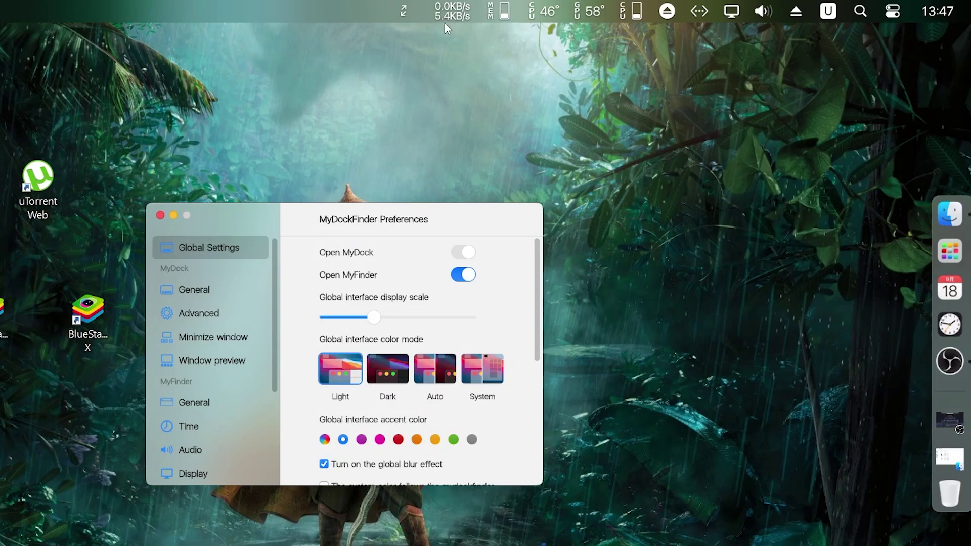
left_click_drag(382, 310, 520, 328)
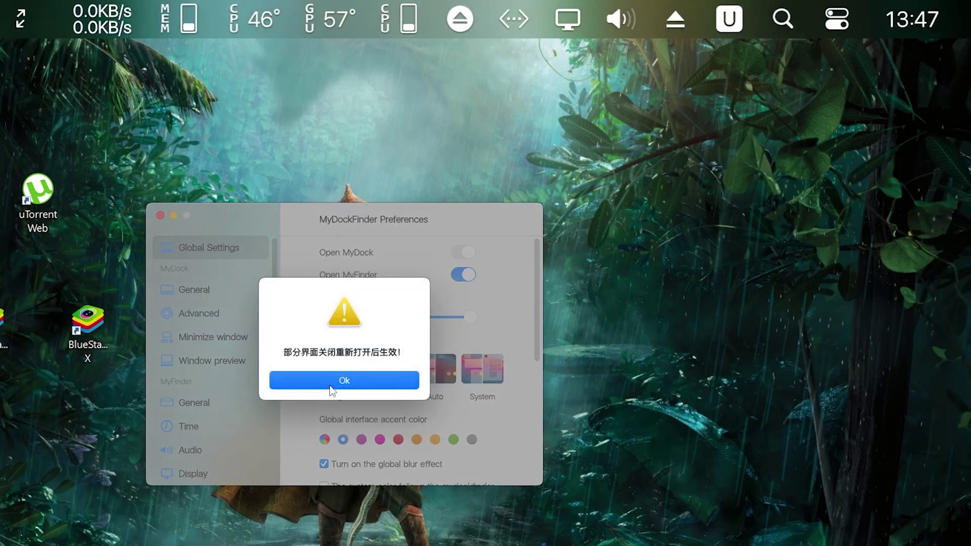
left_click(344, 380)
Step: Uncheck View > Show desktop icons and refresh the desktop
right_click(575, 156)
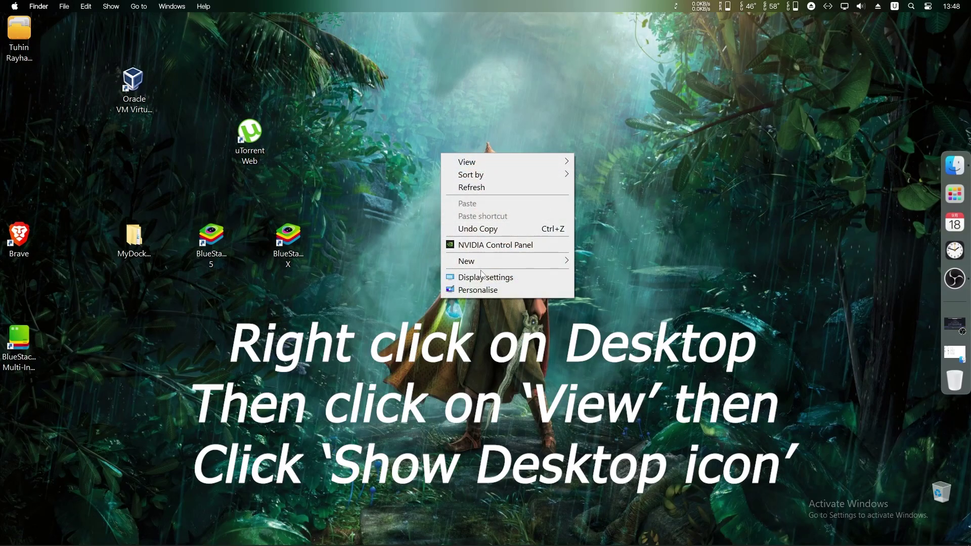
left_click(510, 162)
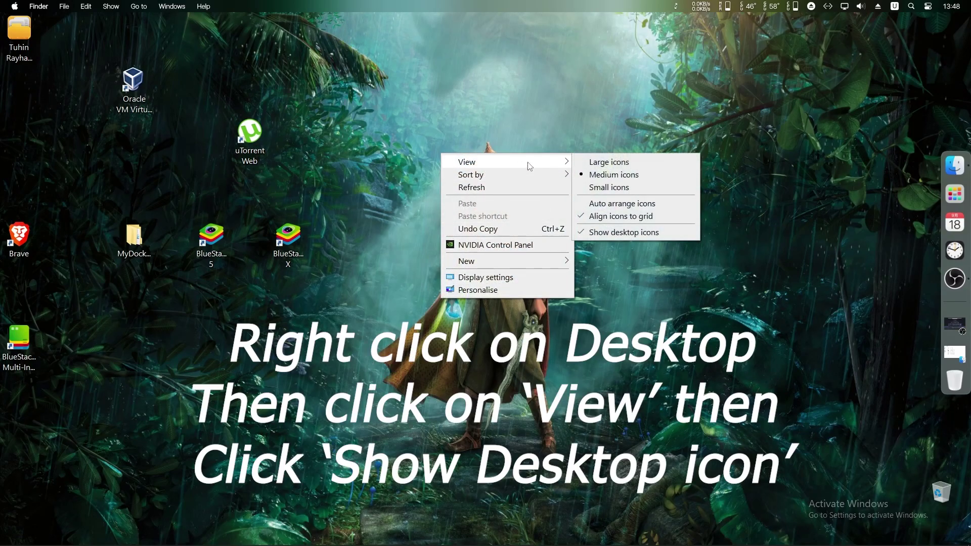
left_click(600, 234)
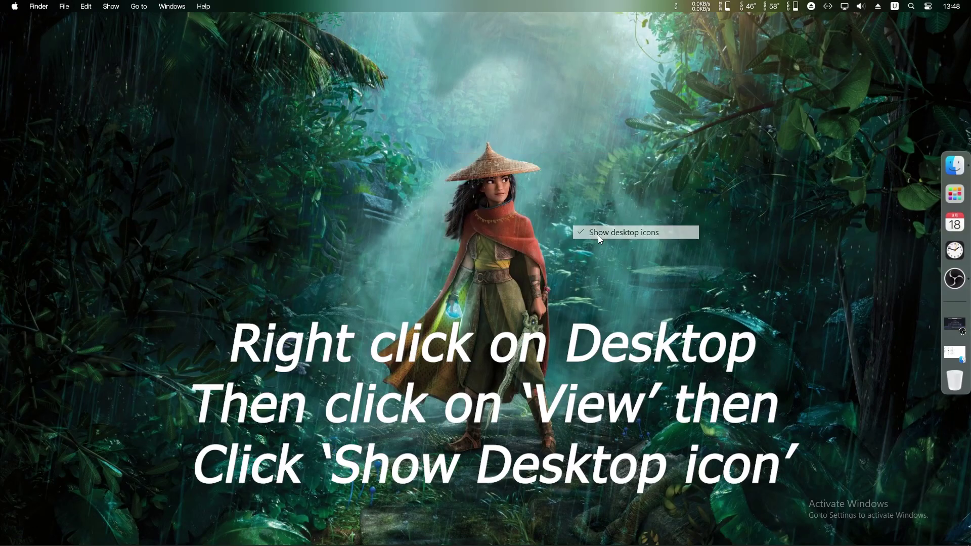
right_click(368, 197)
left_click(316, 234)
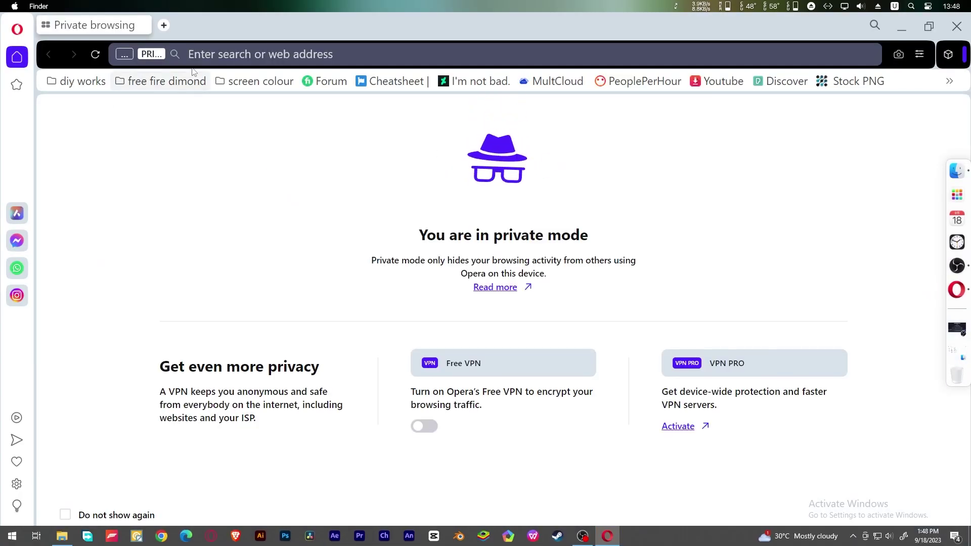
Step: Minimise the Opera private window and bring up the quick settings panel
left_click(903, 31)
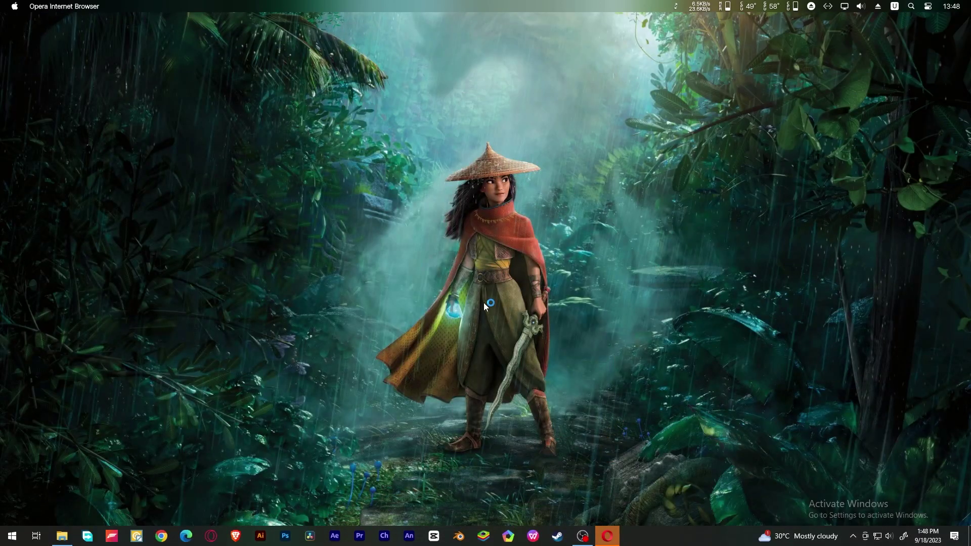
left_click(954, 287)
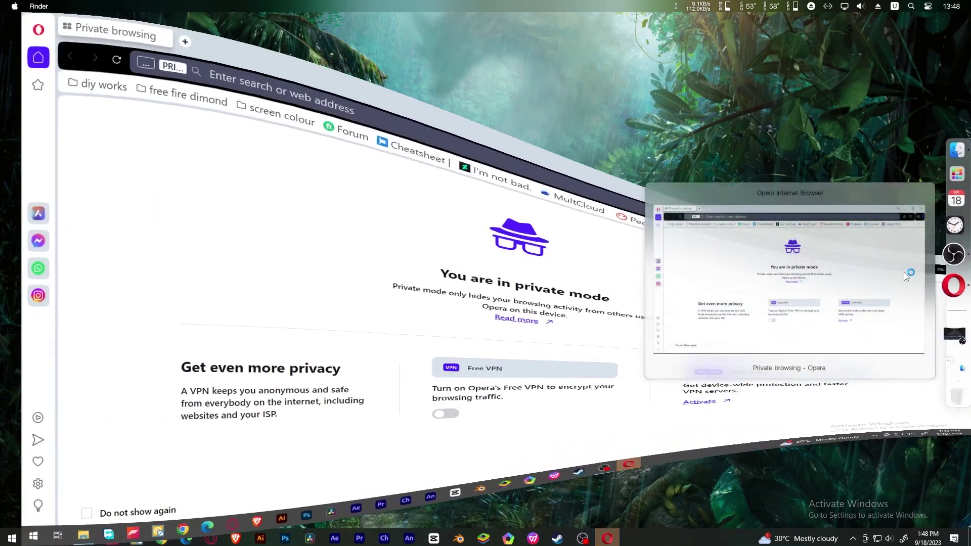
left_click(901, 29)
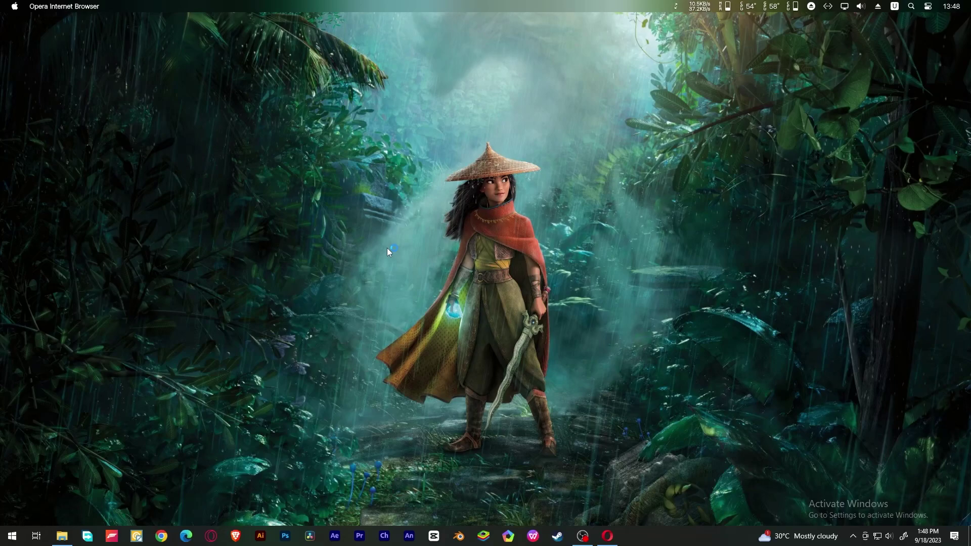
left_click(915, 7)
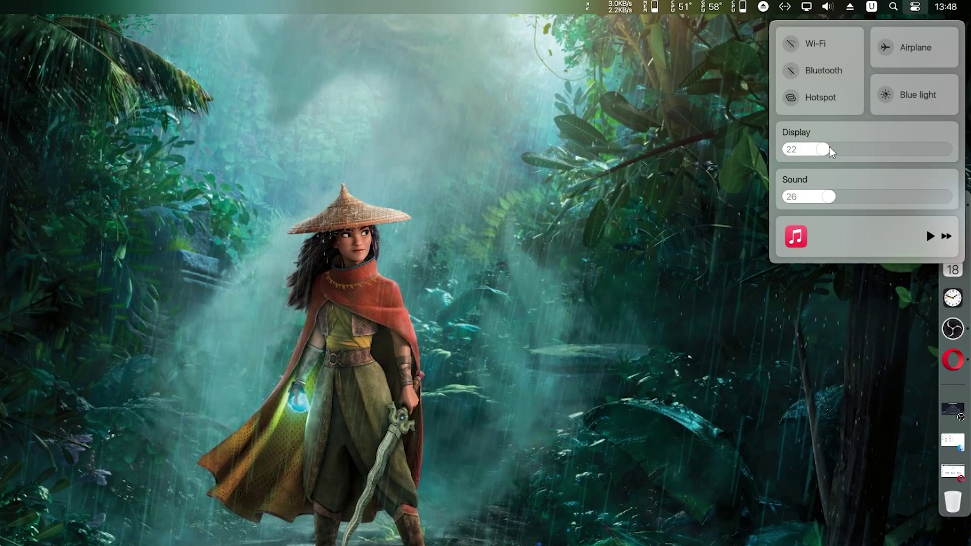
Step: Adjust the display brightness slider in the quick settings panel, then close it
left_click_drag(849, 151, 968, 170)
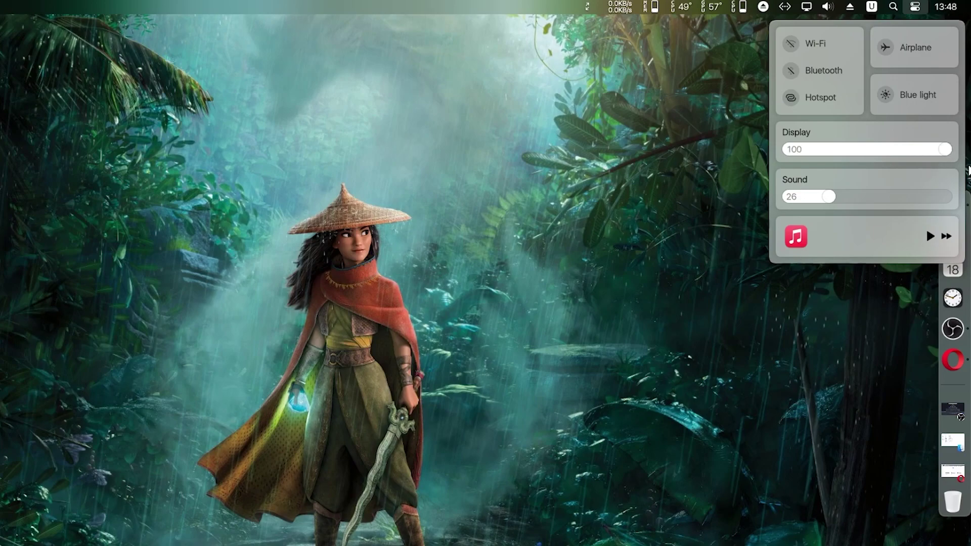
left_click(840, 153)
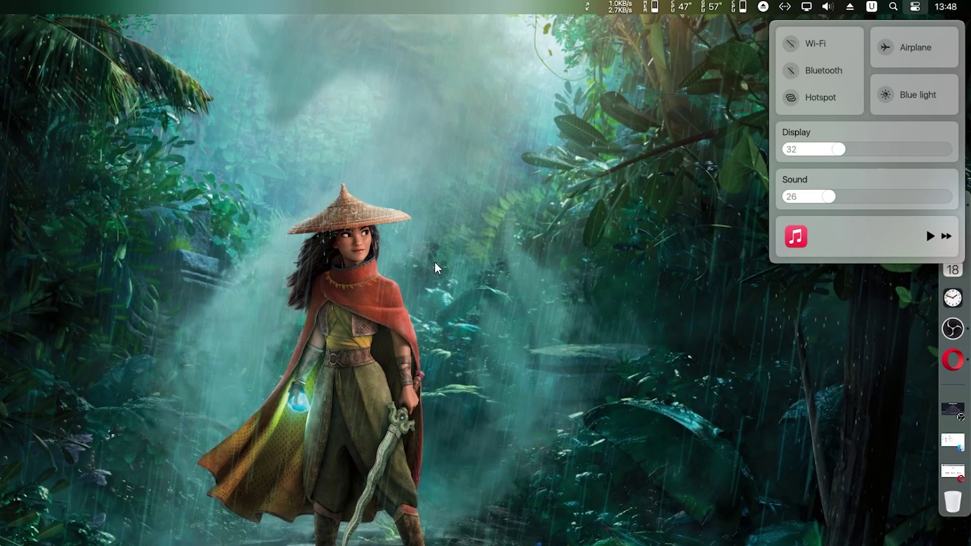
left_click_drag(848, 151, 852, 147)
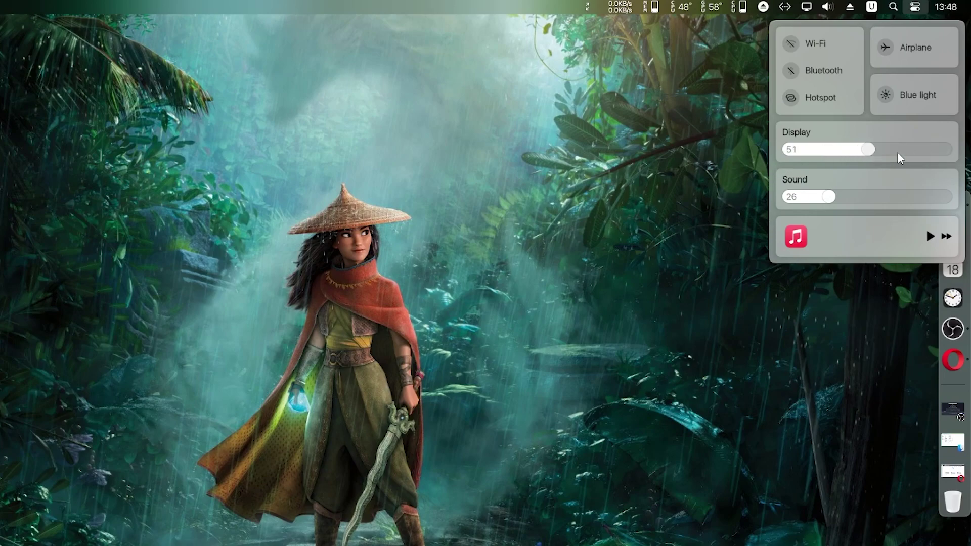
mouse_move(851, 147)
left_mouse_down()
mouse_move(941, 154)
mouse_move(781, 158)
left_mouse_up()
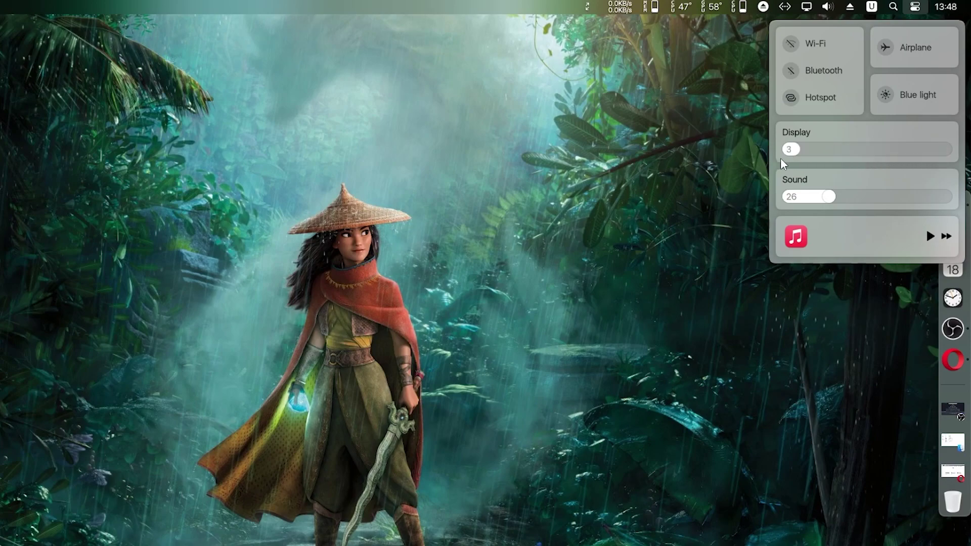
left_click(754, 160)
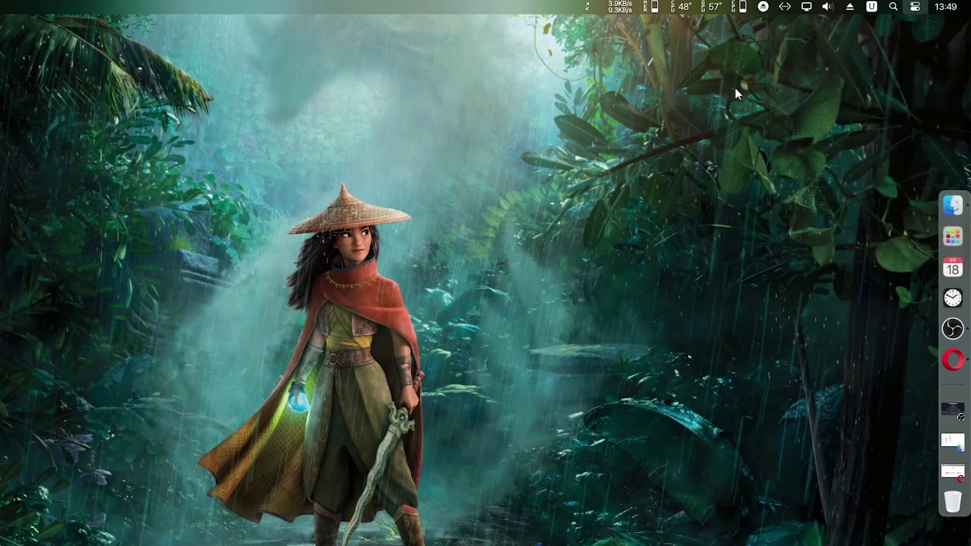
Step: In the menu-bar Display dropdown, set brightness to about 25
left_click(806, 7)
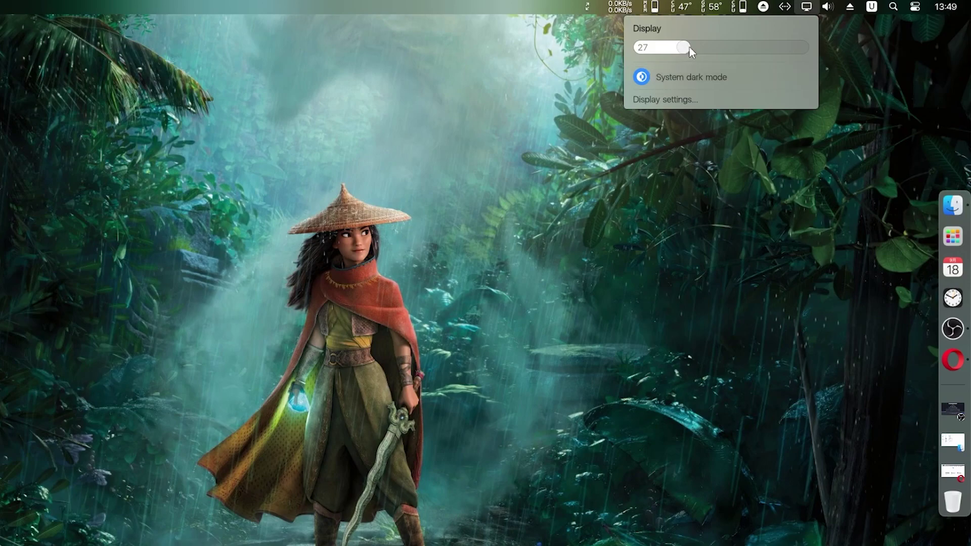
mouse_move(688, 47)
left_mouse_down()
mouse_move(761, 53)
mouse_move(707, 65)
left_mouse_up()
left_click_drag(704, 47, 821, 48)
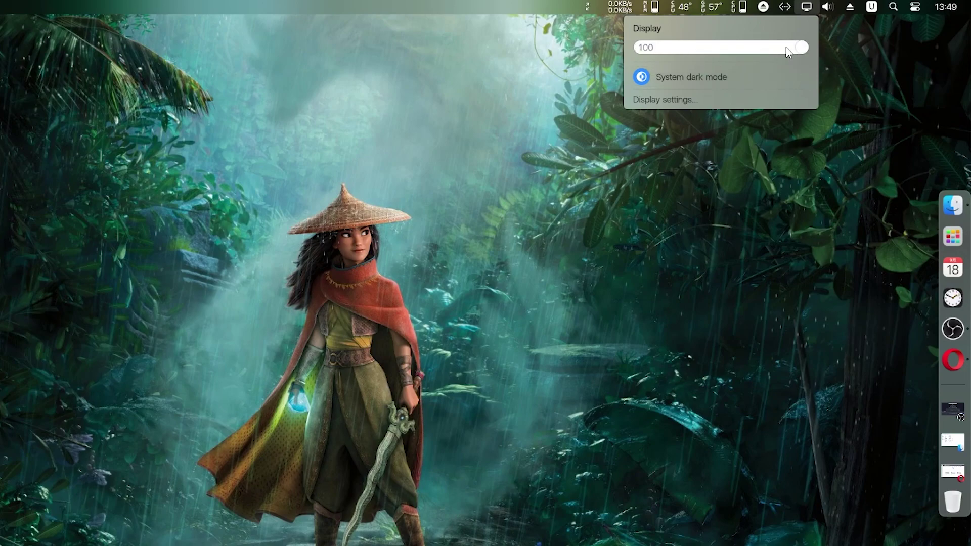
left_click_drag(793, 50, 676, 50)
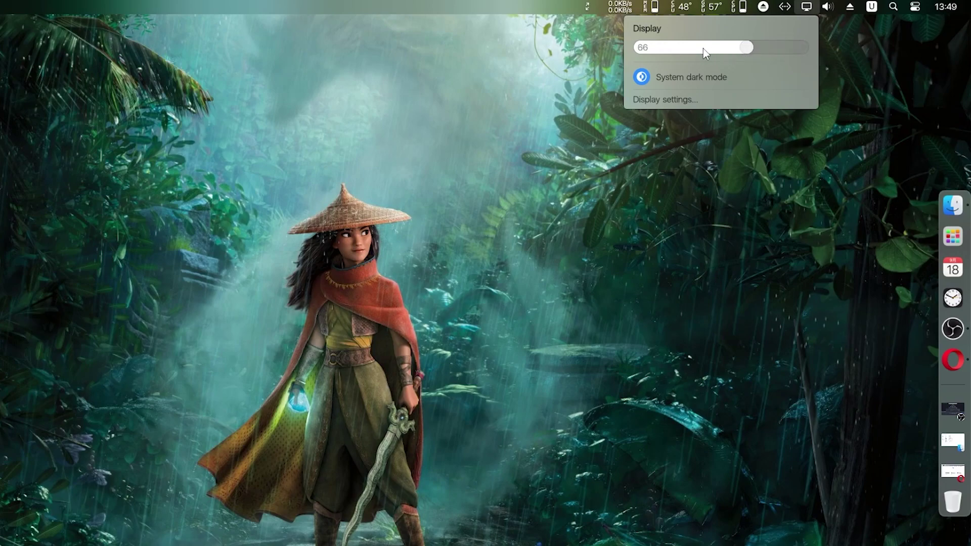
Step: Restart the dock via its right-click menu, then make a Dock_64 shortcut in MyDock
right_click(955, 388)
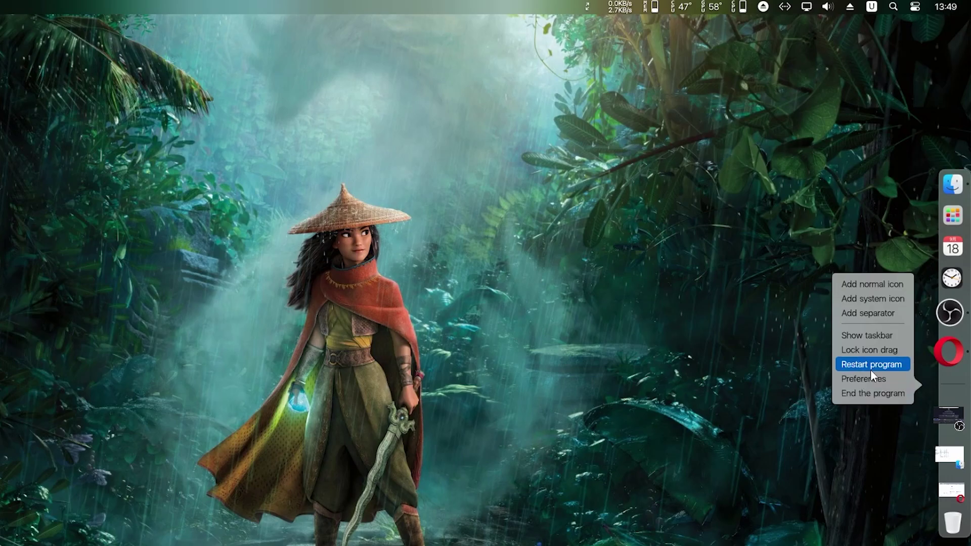
left_click(872, 366)
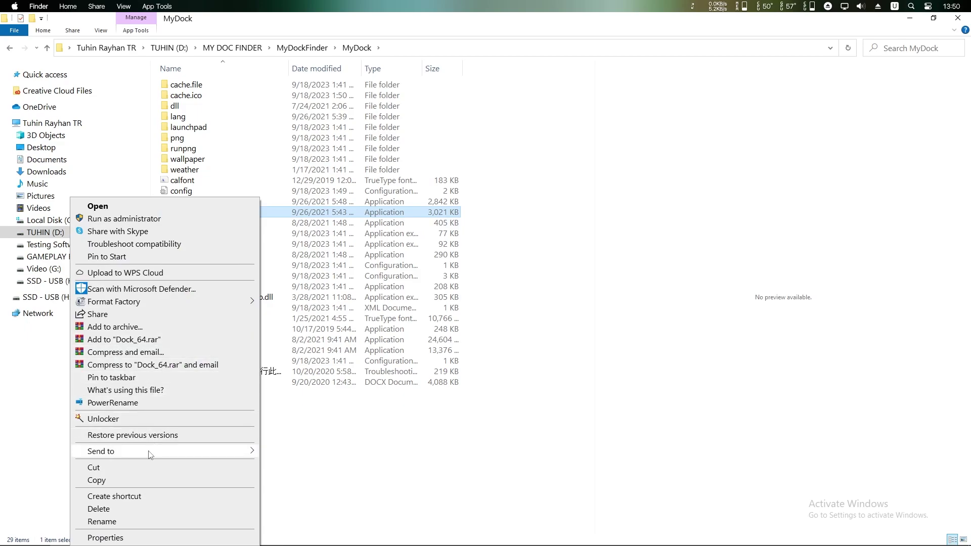
left_click(174, 484)
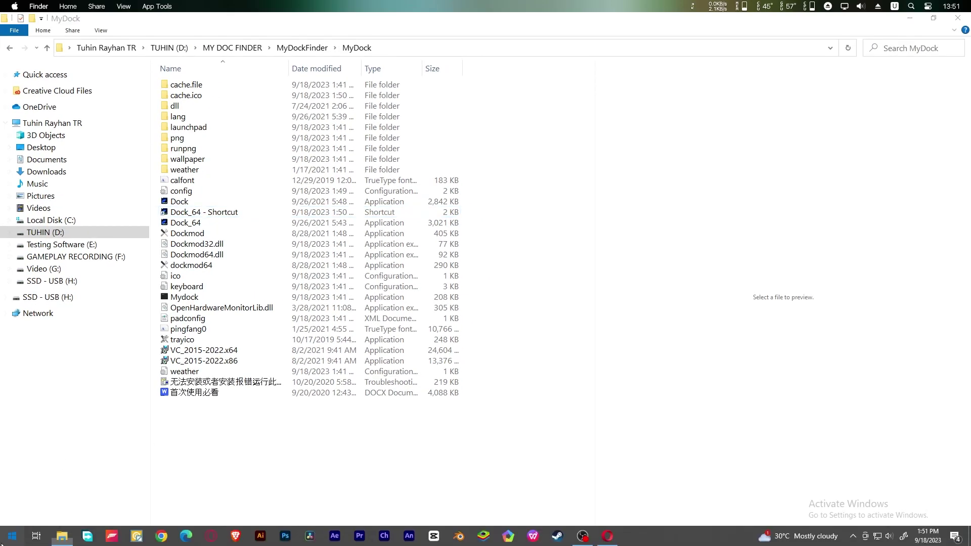
Step: Open the Windows Start-up folder from the Run dialog with shell:startup
key("super")
key("super+s")
type("ru")
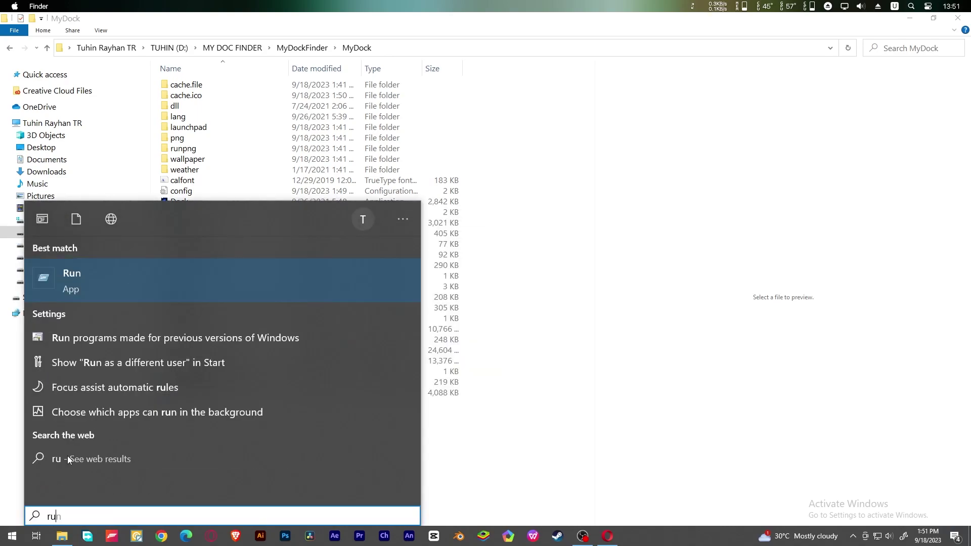
type("n")
key("Return")
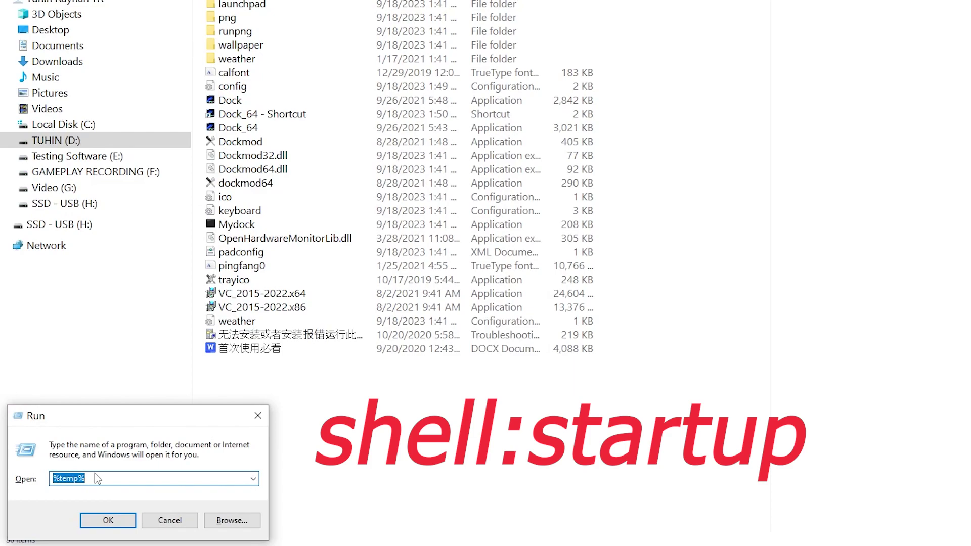
type("shell:startup")
key("Return")
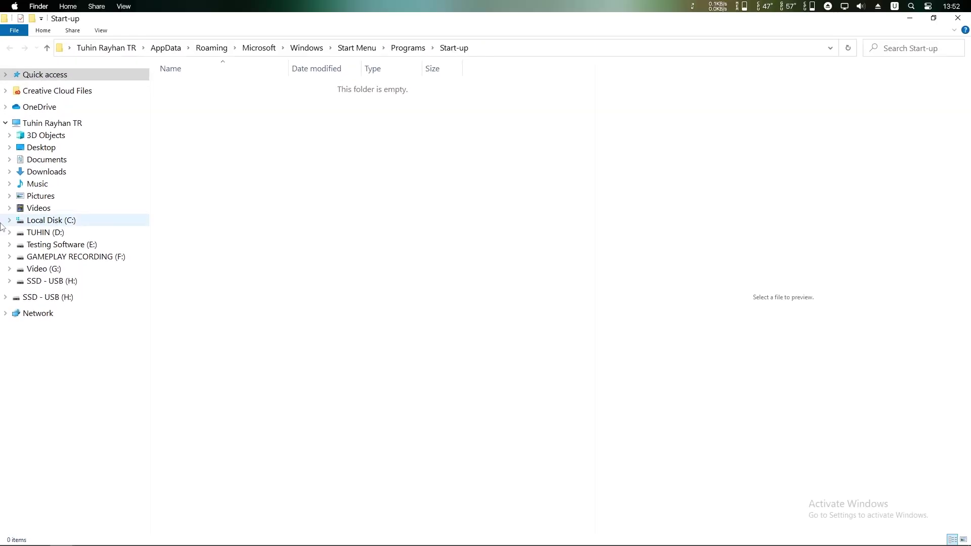
Step: Arrange the Start-up and MyDock folder windows side by side
left_click_drag(406, 77, 590, 105)
left_click(202, 217)
key("super+Down")
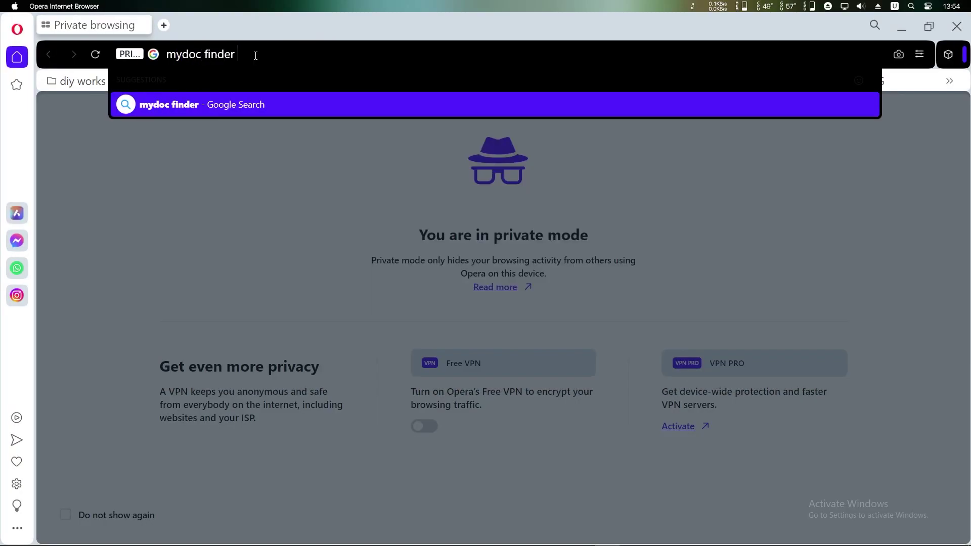
Step: Search 'mydoc finder wallpaper' and open mydockfinder's 24Hour-Wallppe repository on GitHub
type("wallpaper")
key("Return")
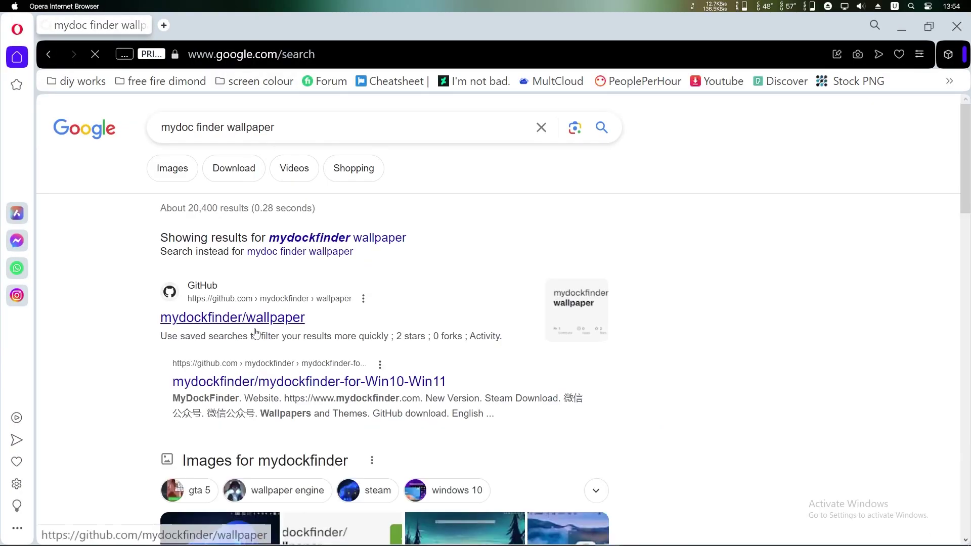
left_click(254, 319)
left_click(119, 102)
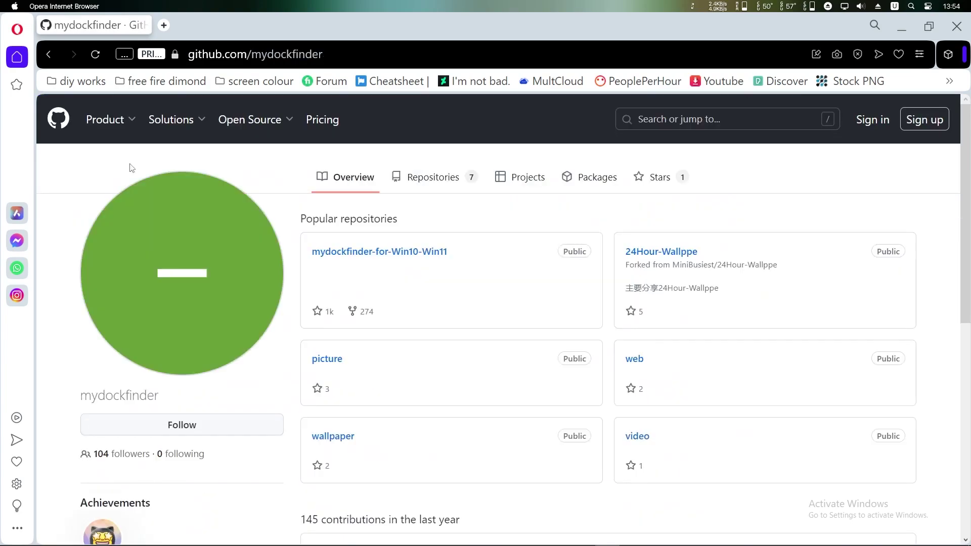
left_click(663, 252)
Step: Scroll through the README's dynamic wallpaper previews
scroll(292, 318, "down", 4)
scroll(293, 319, "down", 3)
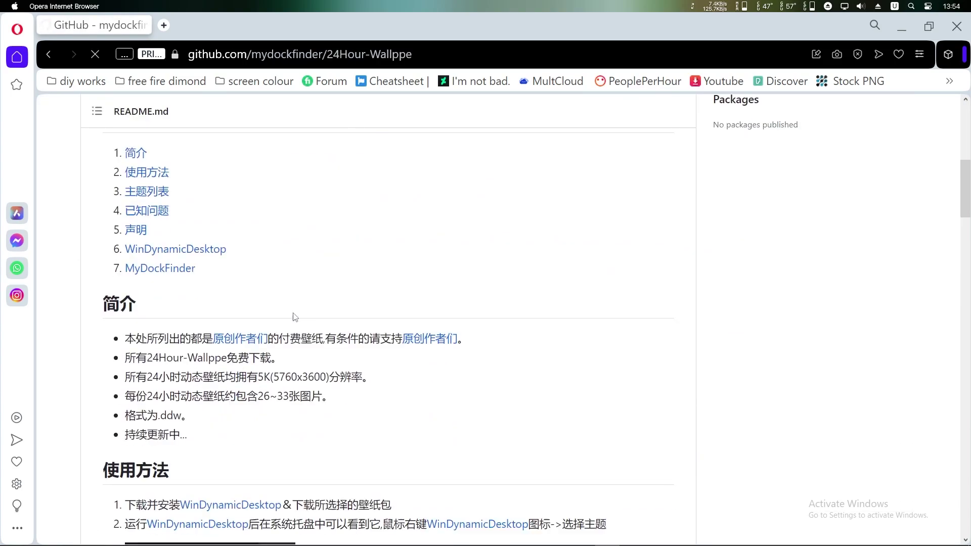
scroll(292, 316, "down", 4)
scroll(292, 316, "down", 5)
scroll(291, 317, "down", 5)
scroll(290, 319, "down", 4)
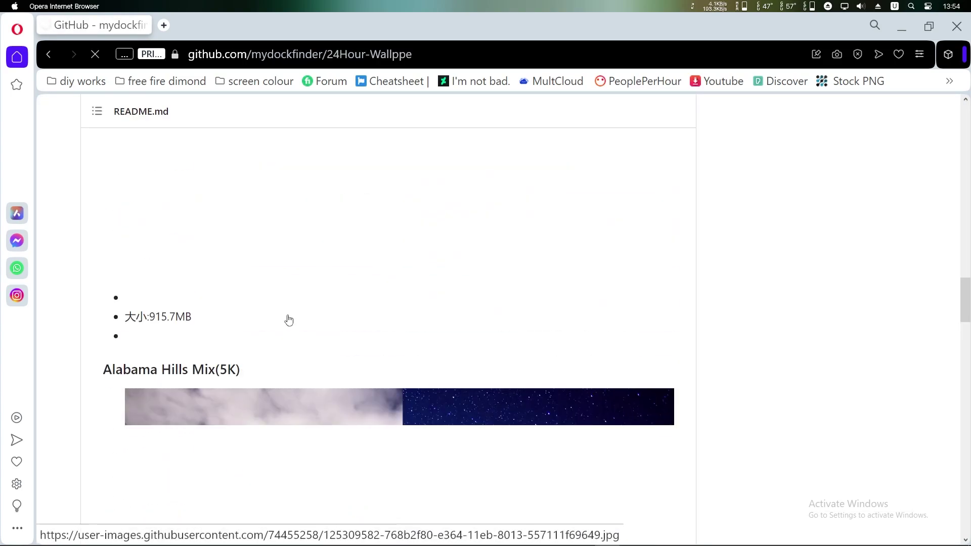
scroll(288, 319, "down", 2)
scroll(289, 319, "down", 5)
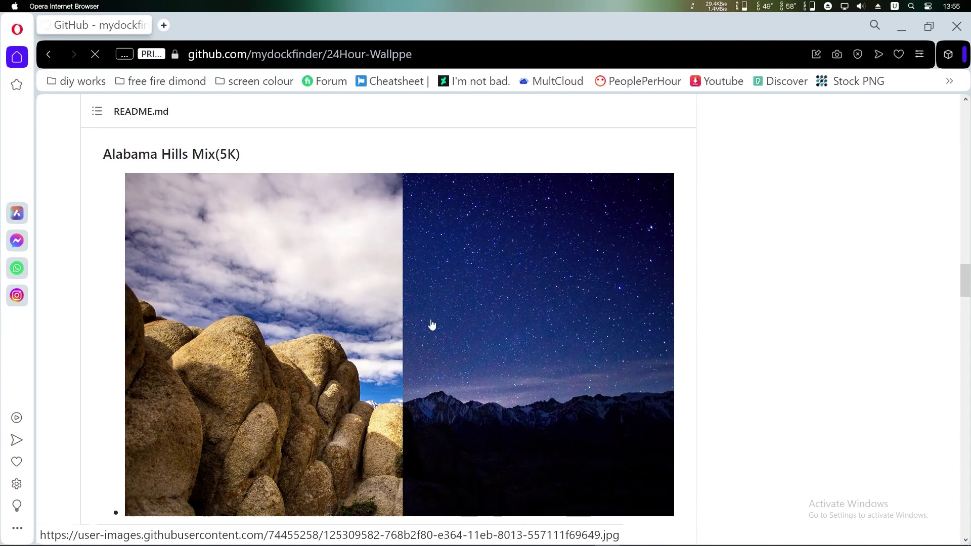
scroll(438, 317, "down", 3)
scroll(441, 283, "up", 2)
scroll(440, 282, "down", 4)
scroll(440, 282, "down", 5)
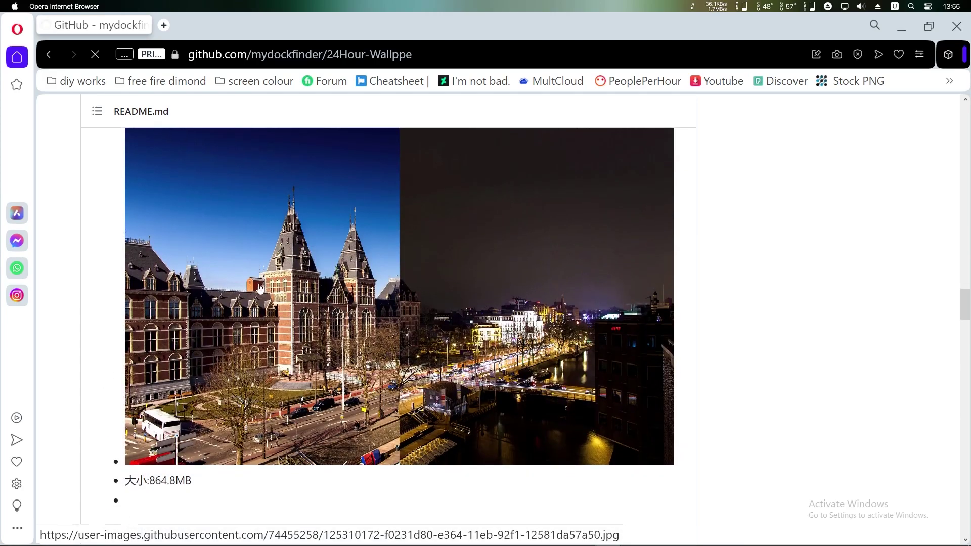
scroll(329, 267, "down", 5)
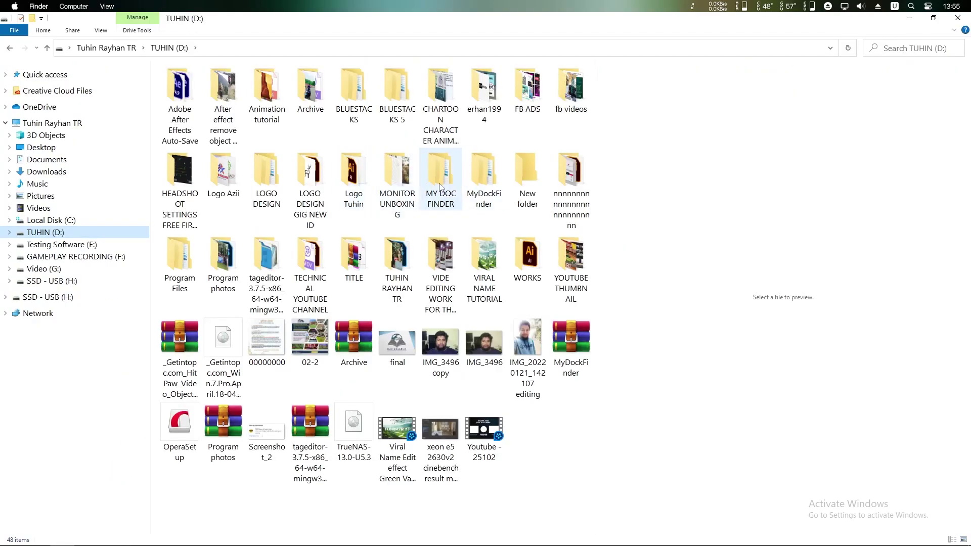
Step: Paste Big Sur.zip into D:\MY DOC FINDER and extract its files
left_click(438, 177)
double_click(437, 177)
right_click(255, 154)
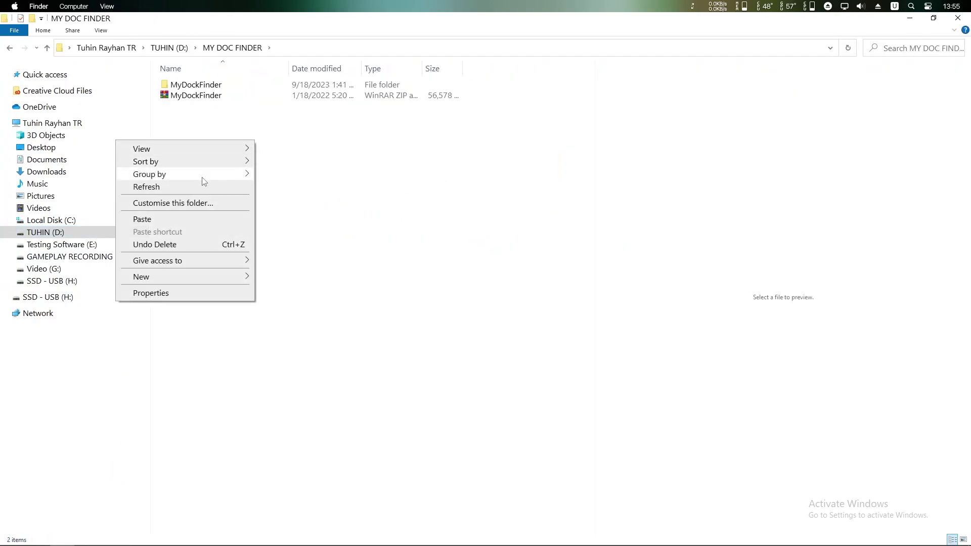
left_click(151, 218)
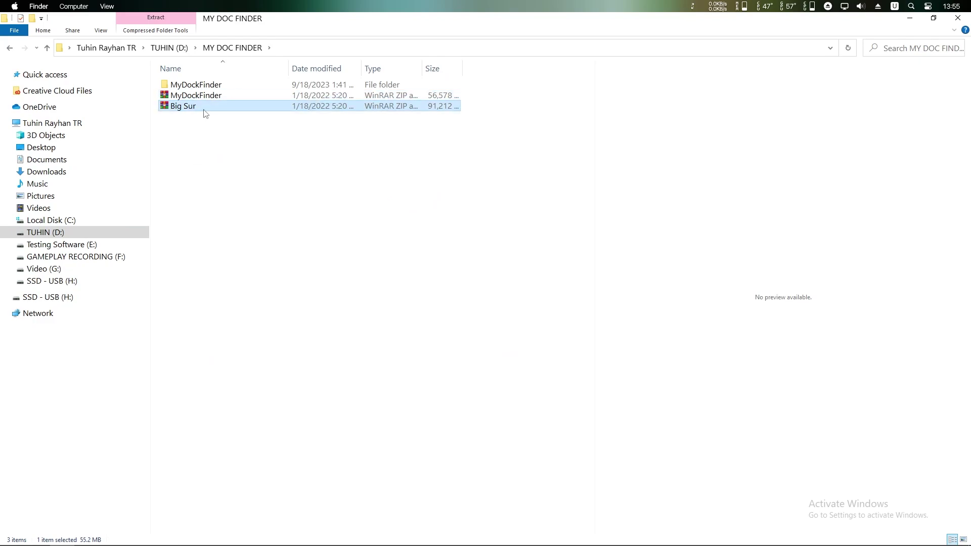
right_click(208, 108)
left_click(79, 153)
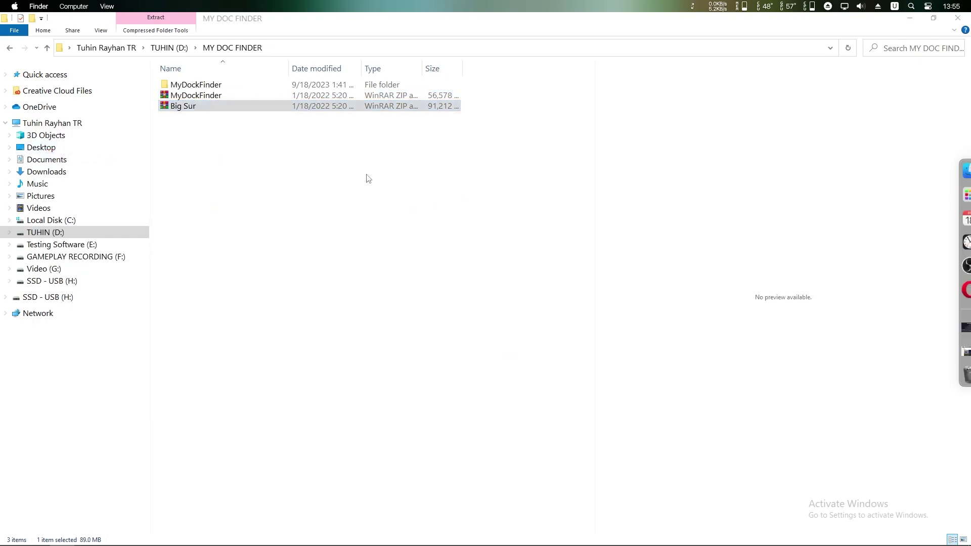
left_click(515, 392)
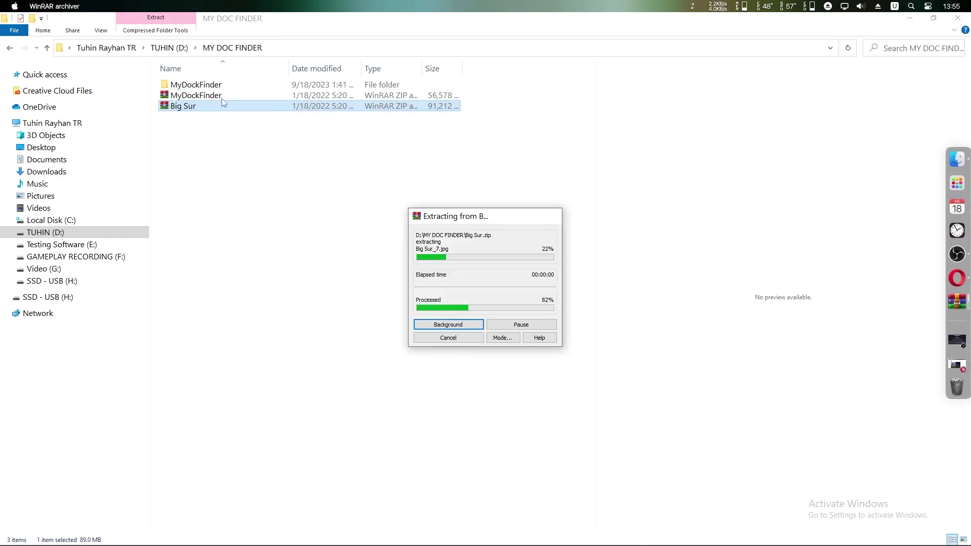
Step: Preview the eight Big Sur images in the extracted folder, then close File Explorer
double_click(230, 86)
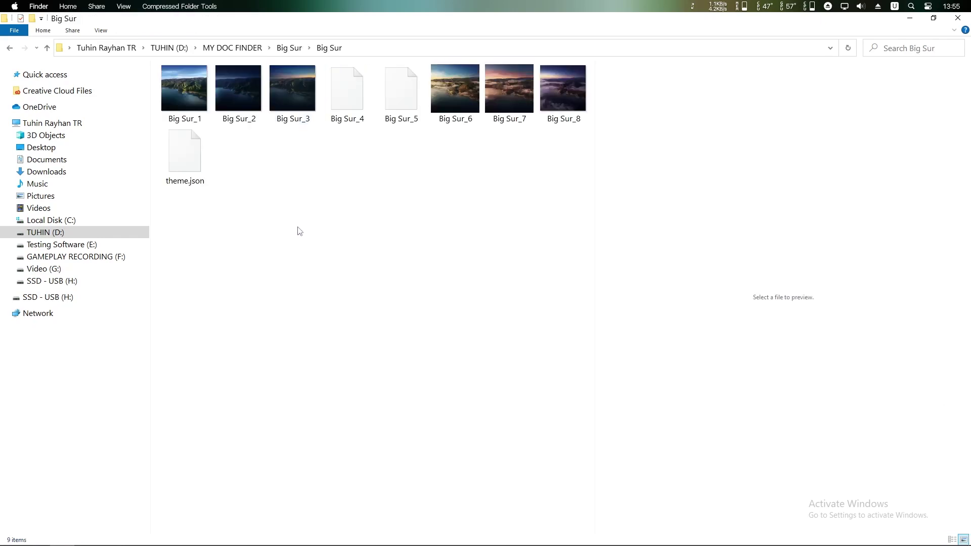
left_click(190, 96)
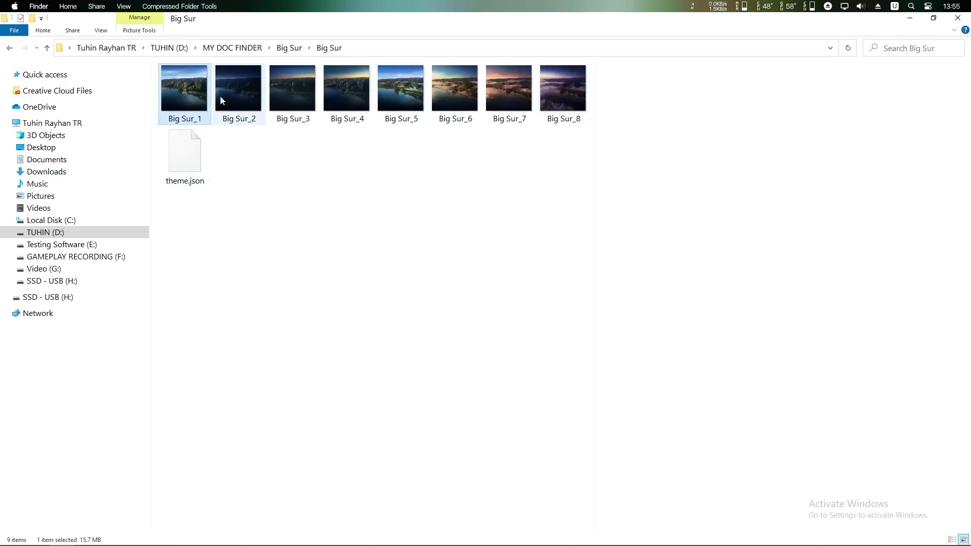
left_click(232, 93)
left_click(309, 94)
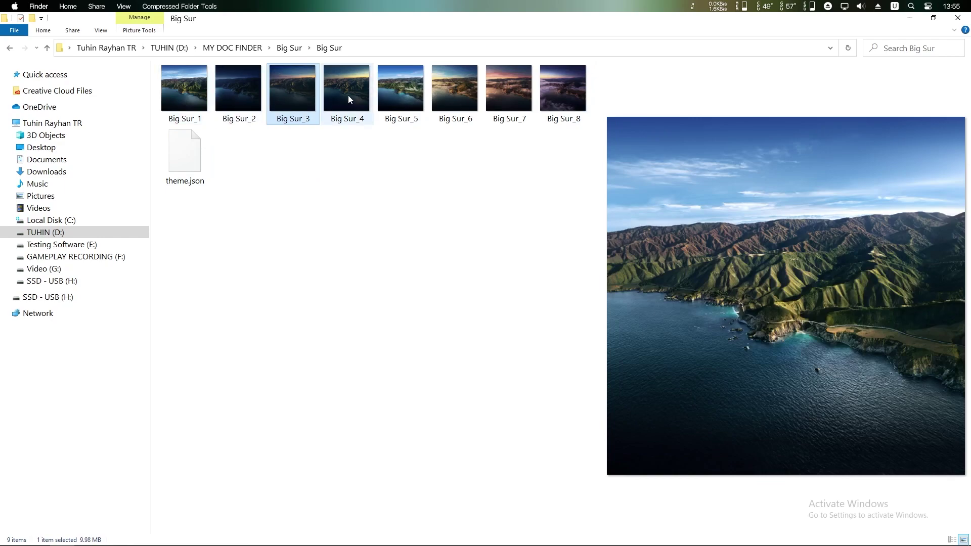
left_click(347, 95)
left_click(396, 98)
left_click(447, 97)
left_click(499, 95)
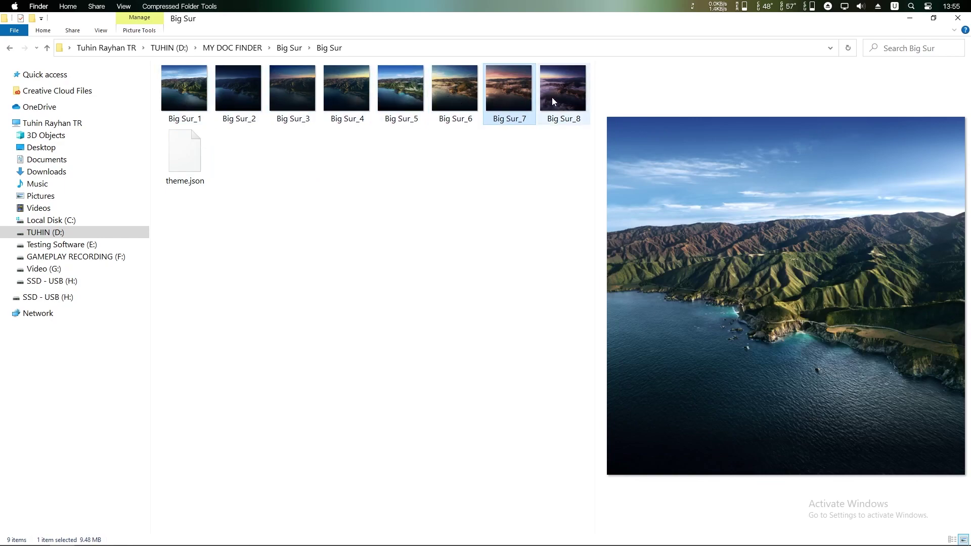
left_click(551, 98)
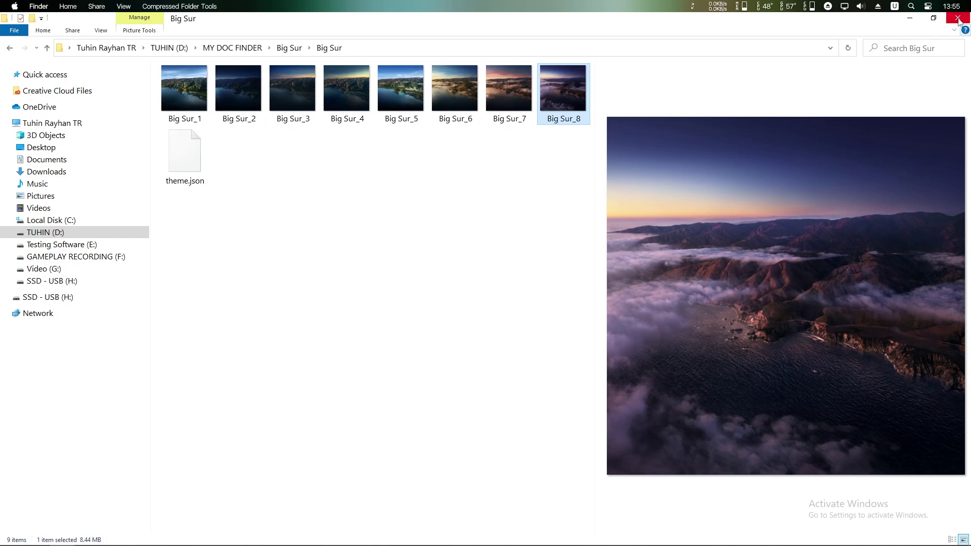
left_click(957, 17)
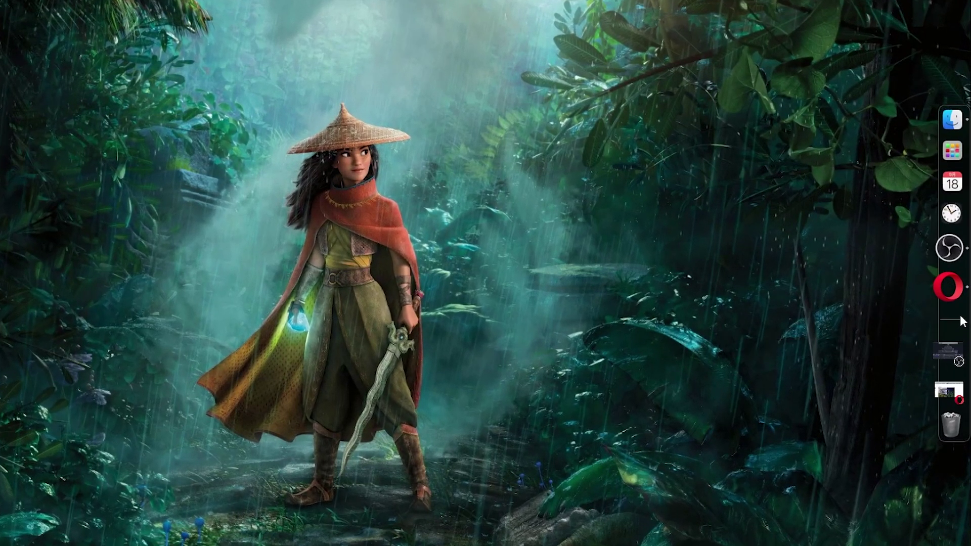
Step: Open MyDockFinder Preferences from the dock and go to the Wallpaper settings
right_click(959, 317)
left_click(869, 315)
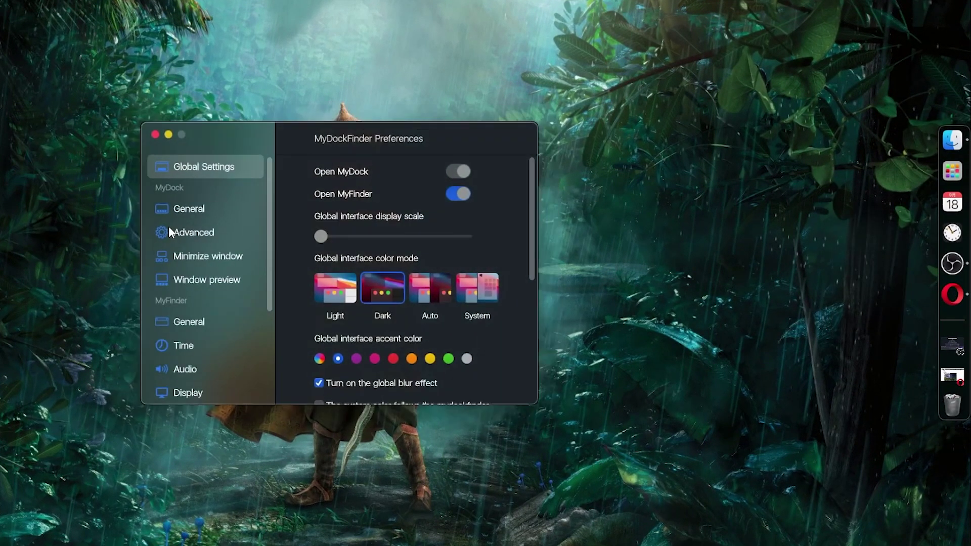
scroll(209, 354, "down", 5)
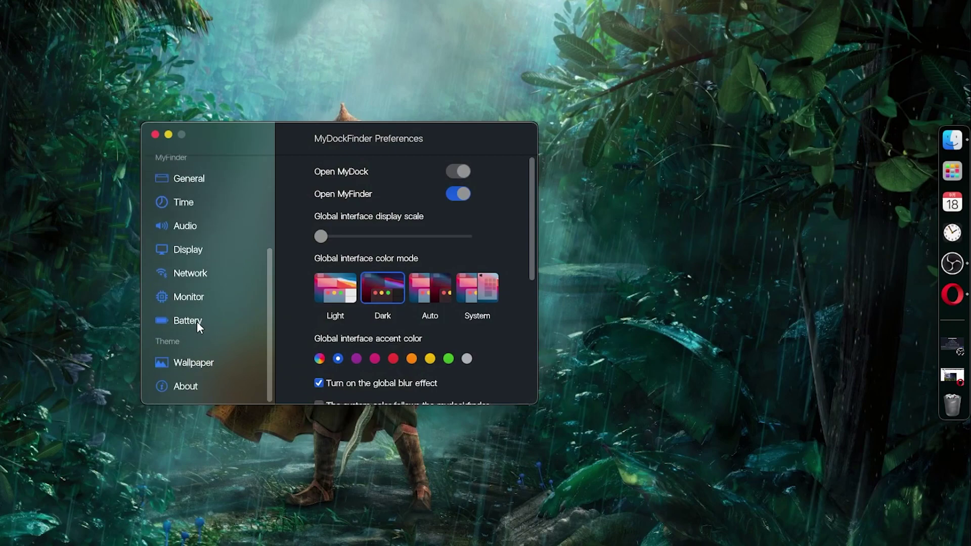
left_click(189, 364)
Step: Load a wallpaper theme file, selecting the Big Sur archive in D:\MY DOC FINDER
left_click(339, 191)
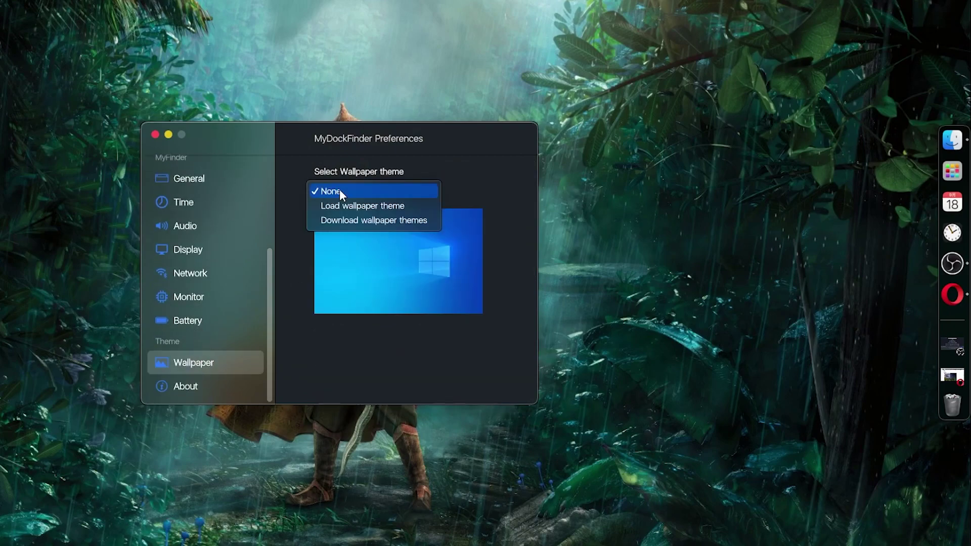
left_click(366, 207)
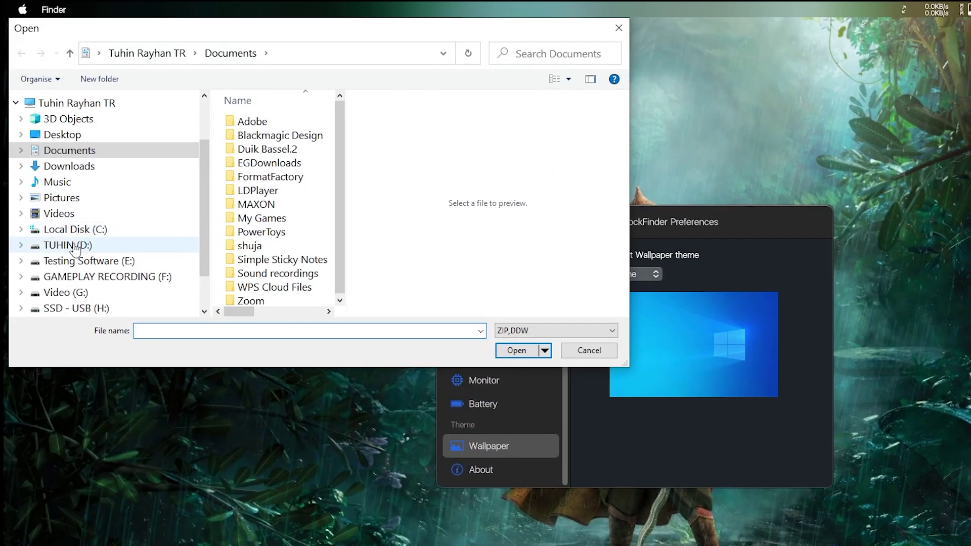
left_click(67, 245)
left_click(271, 162)
left_click(254, 149)
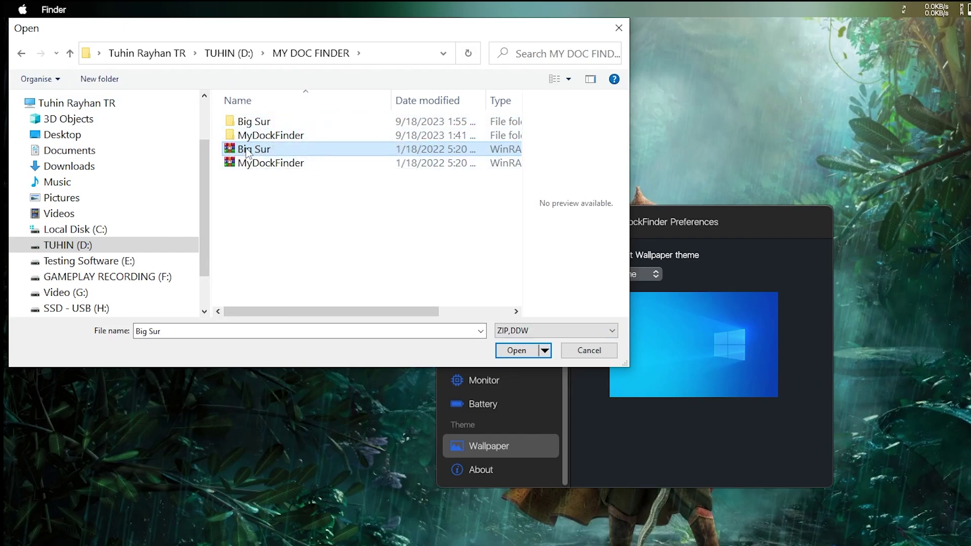
Step: Load the Big Sur archive, select Big Sur as the wallpaper theme and apply it
left_click(514, 350)
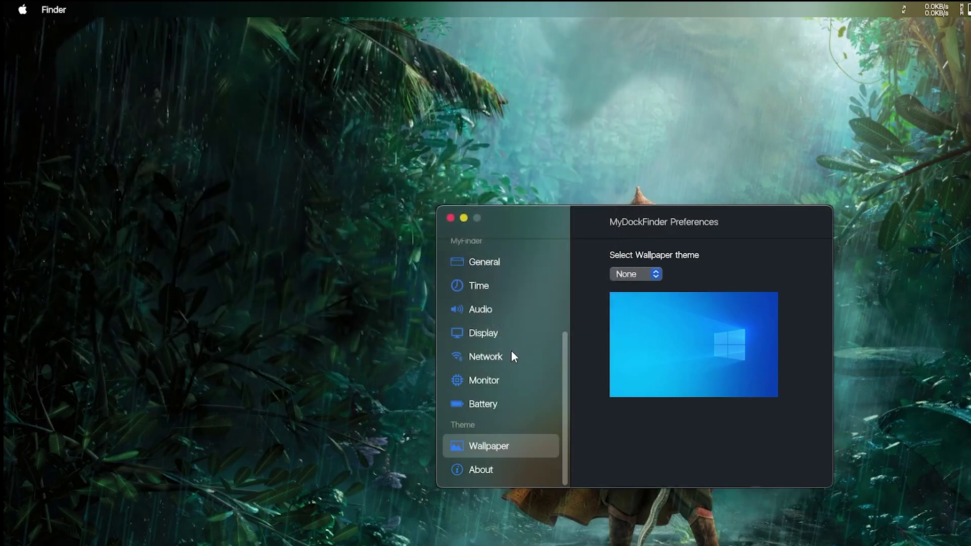
left_click(637, 274)
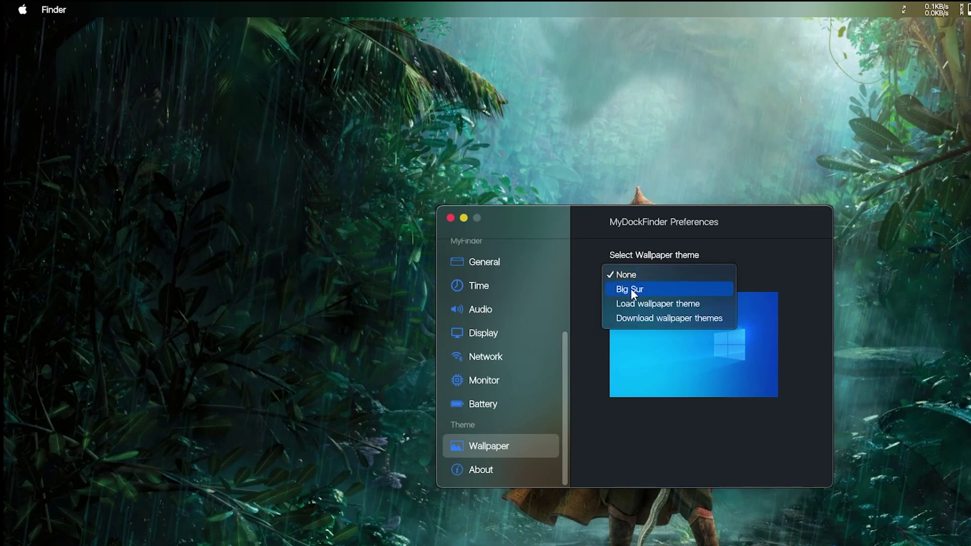
left_click(632, 290)
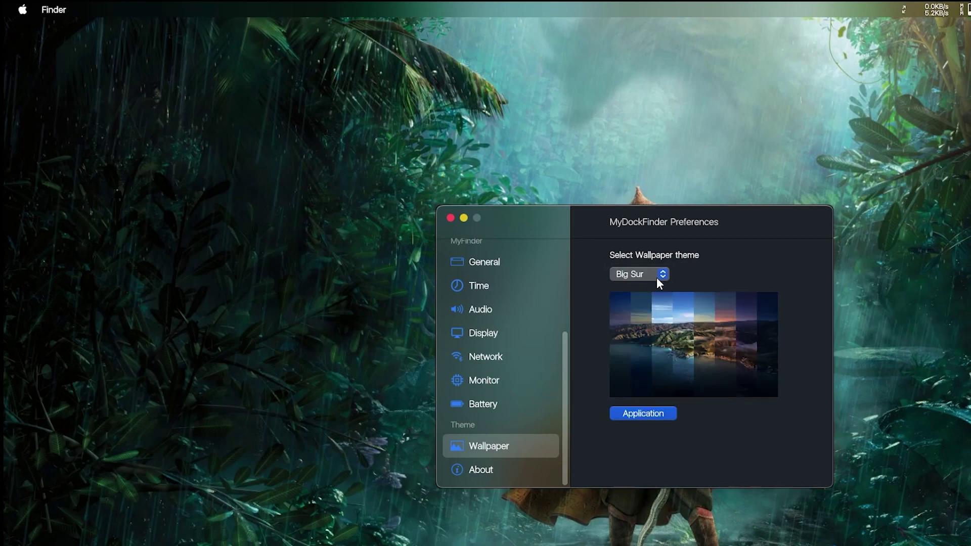
left_click(650, 415)
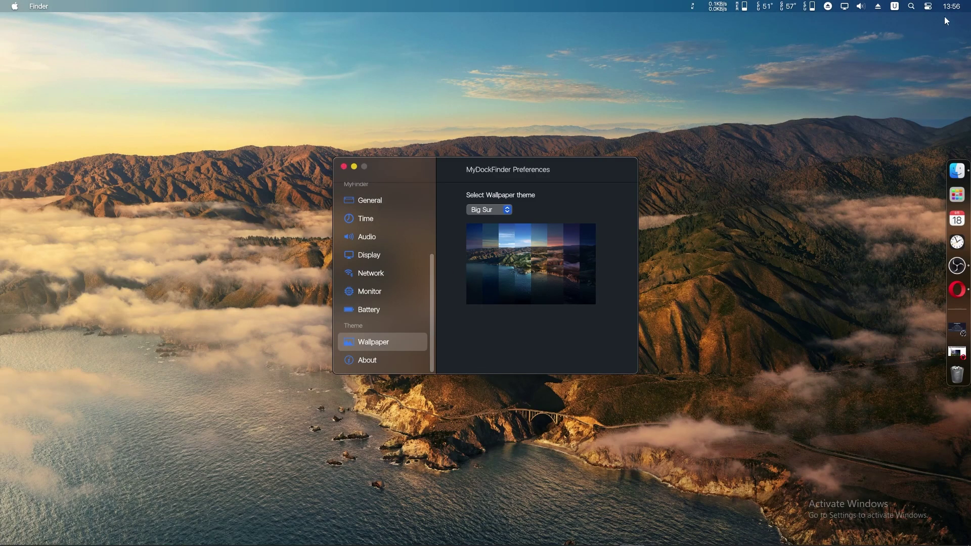
Step: Close MyDockFinder Preferences and refresh the desktop
left_click(344, 167)
right_click(386, 221)
left_click(445, 257)
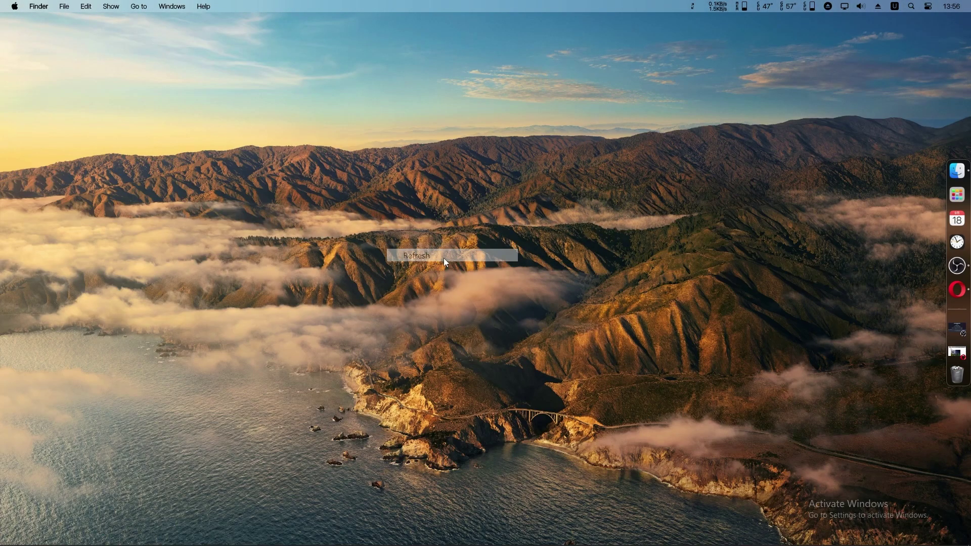